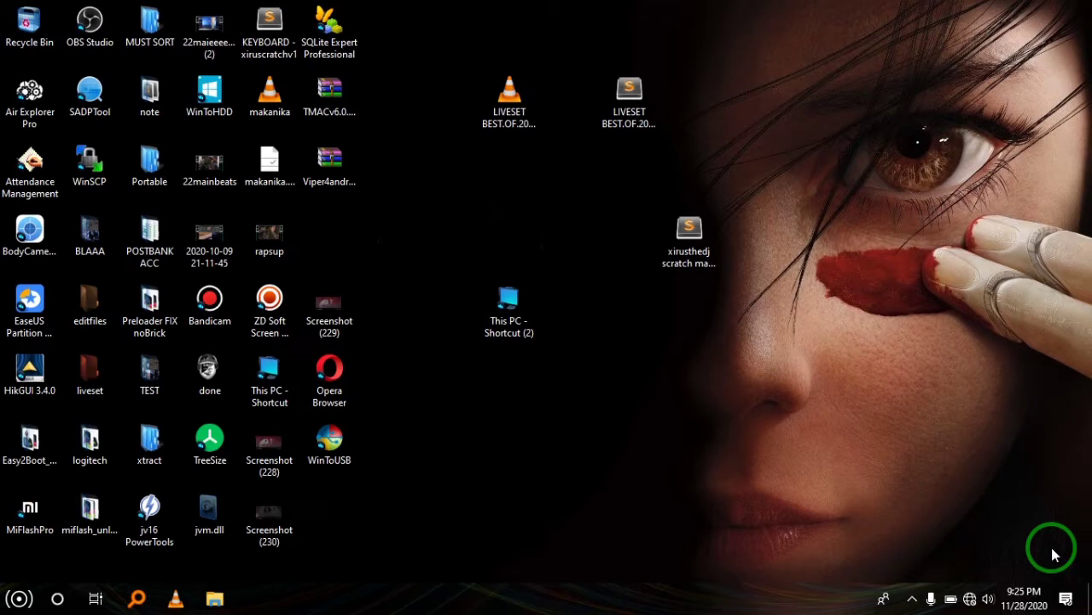
- Select the xirusthedj scratch mappers v1.0 file, then launch VirtualDJ 2018 from the Start menu
{"action": "left_click", "coordinate": [696, 240]}
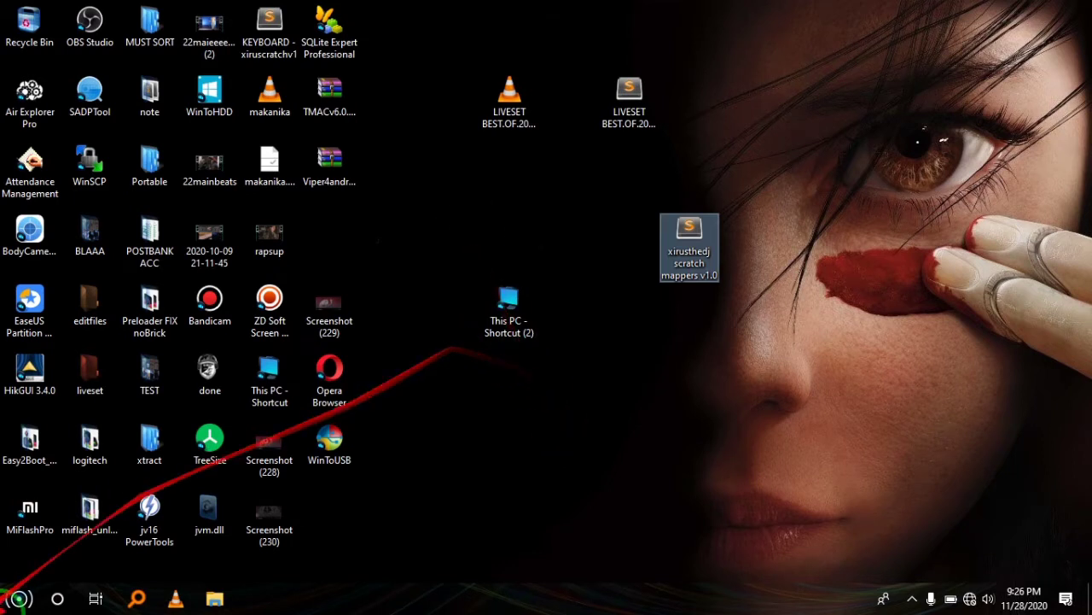
{"action": "left_click", "coordinate": [18, 599]}
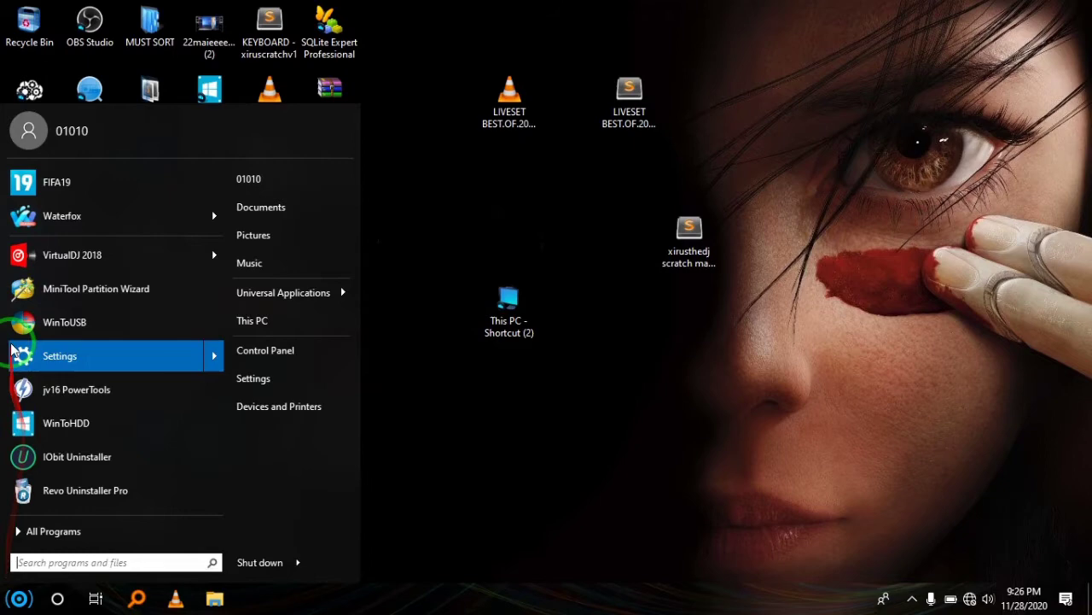
{"action": "left_click", "coordinate": [555, 378]}
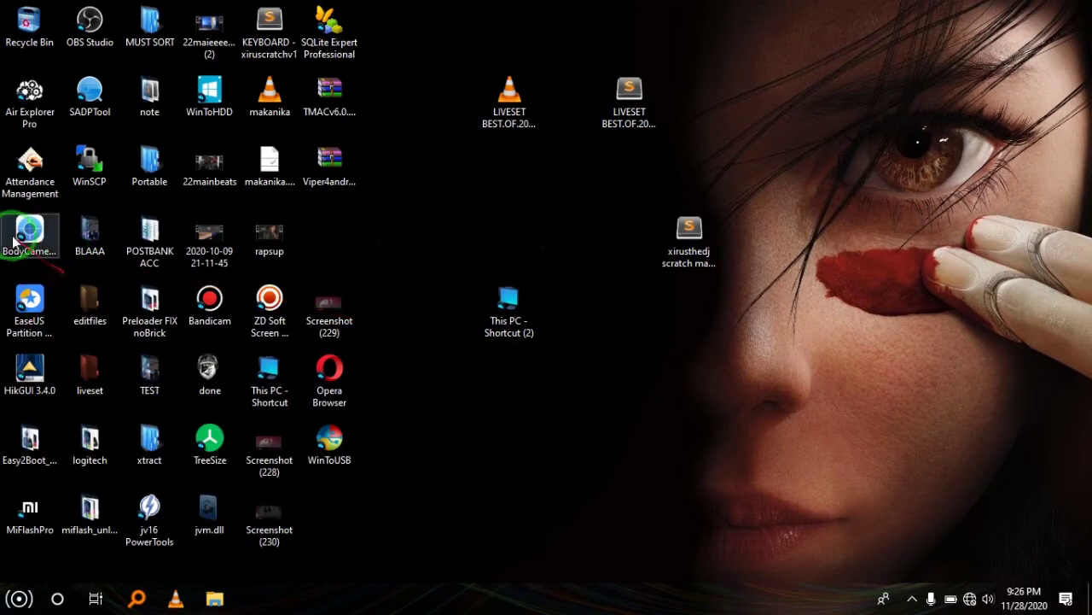
{"action": "left_click", "coordinate": [19, 597]}
{"action": "left_click", "coordinate": [46, 256]}
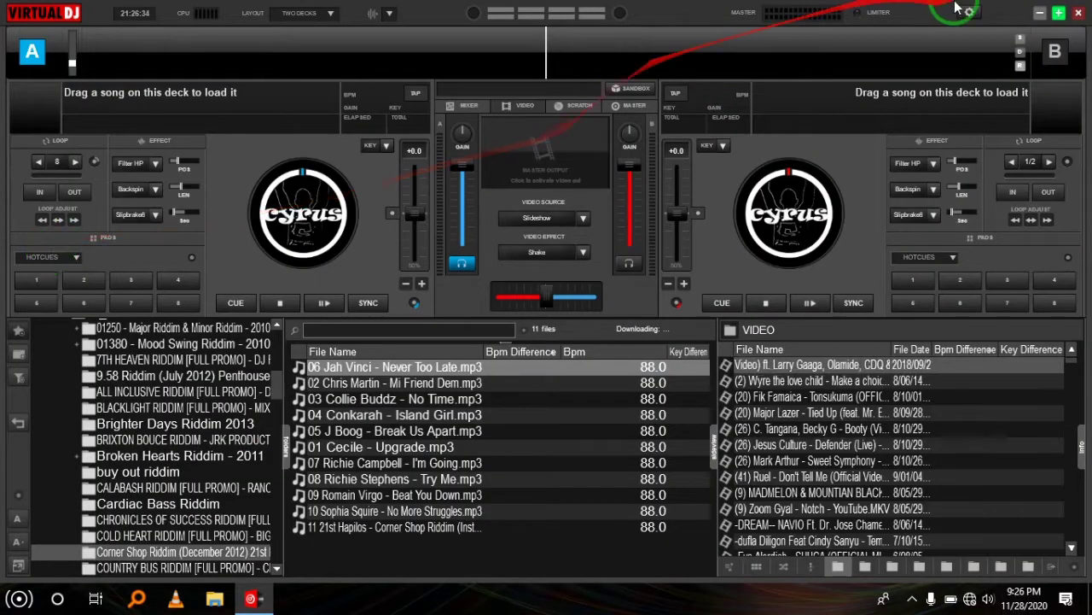
- Review the available keyboard mappings in Controller settings without changing them, then close VirtualDJ
{"action": "left_click", "coordinate": [961, 12]}
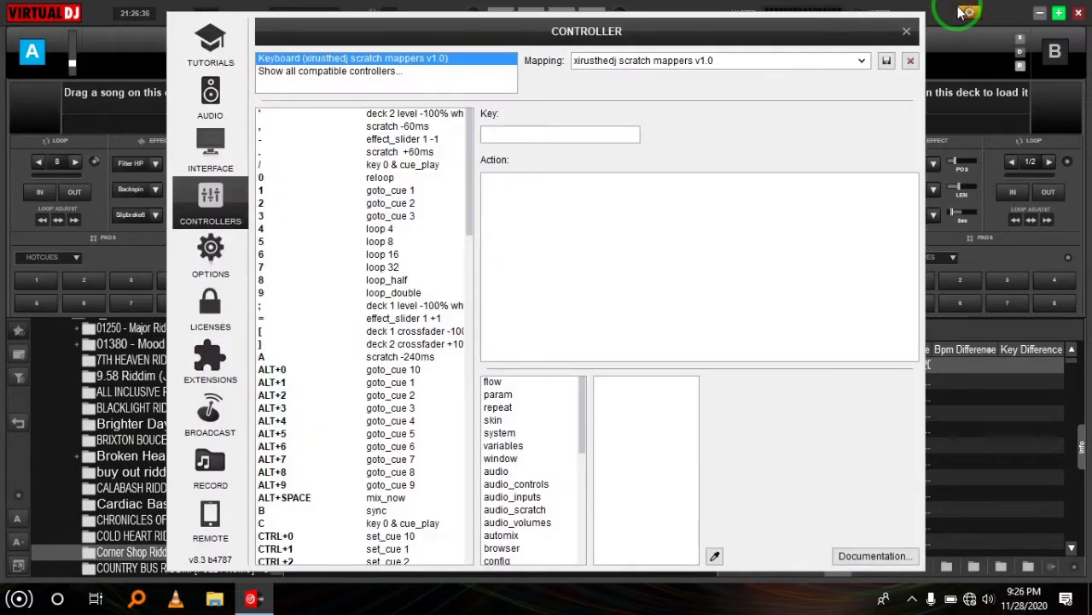
{"action": "left_click", "coordinate": [862, 60]}
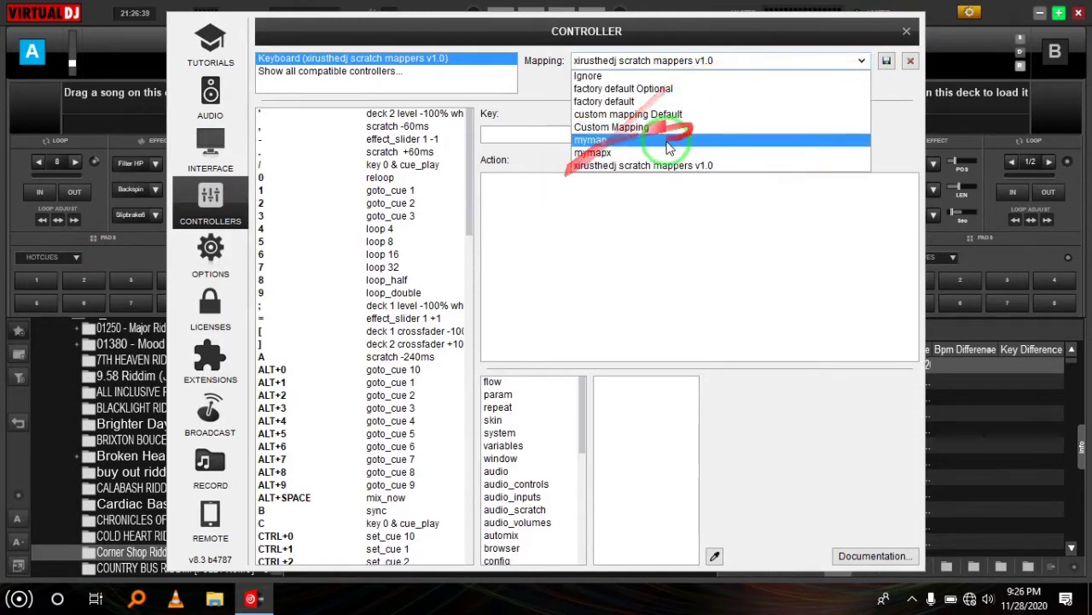
{"action": "left_click", "coordinate": [904, 23]}
{"action": "left_click", "coordinate": [907, 32]}
{"action": "left_click", "coordinate": [1075, 13]}
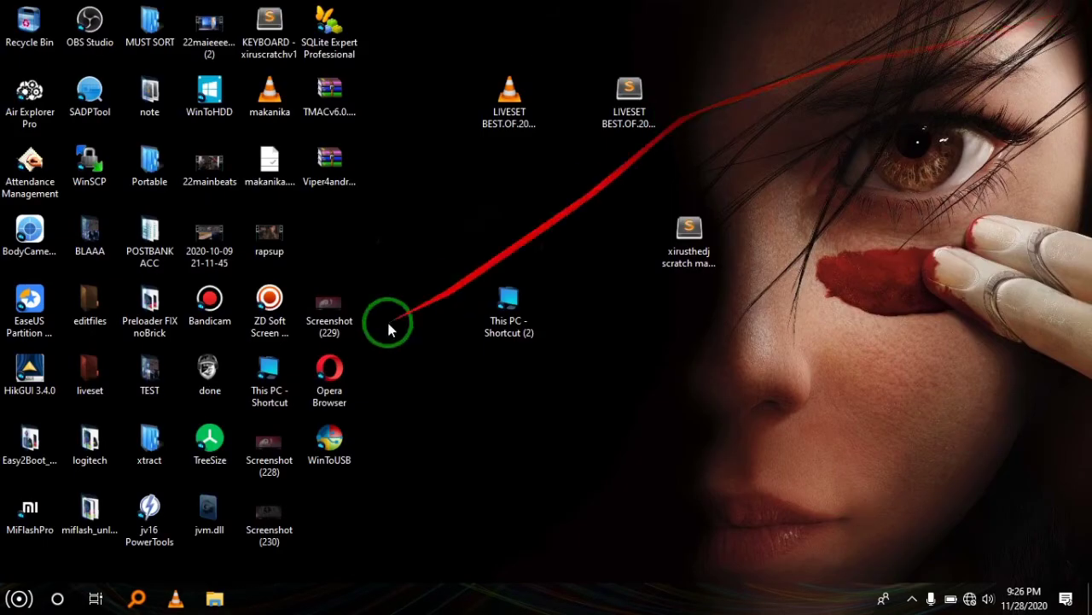
- Navigate File Explorer to This PC > Documents > VirtualDJ > Mappers
{"action": "double_click", "coordinate": [269, 380]}
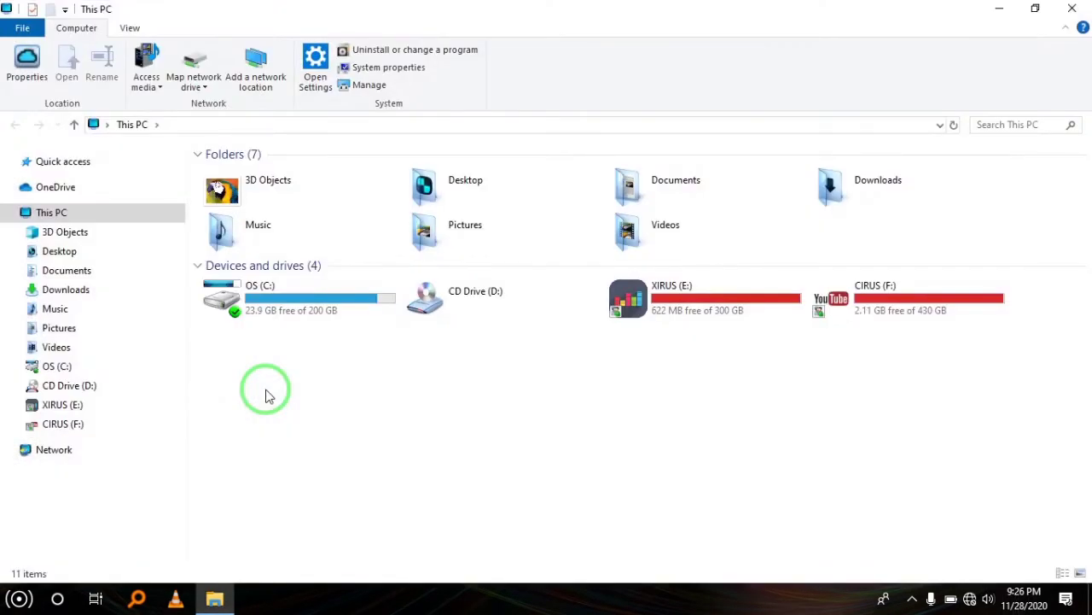
{"action": "left_click", "coordinate": [68, 272]}
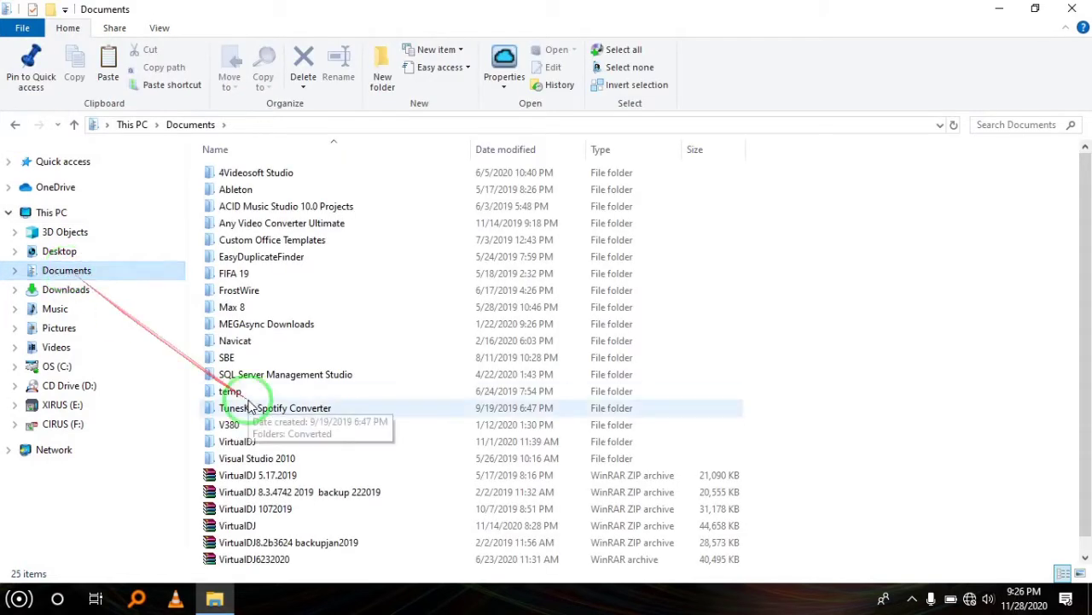
{"action": "double_click", "coordinate": [237, 441]}
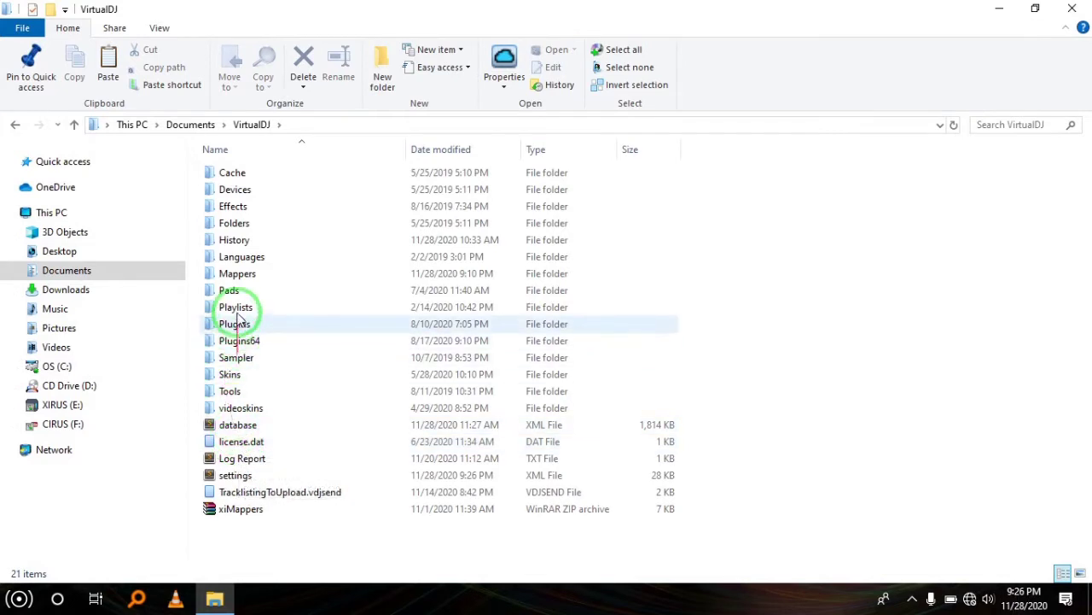
{"action": "double_click", "coordinate": [240, 274]}
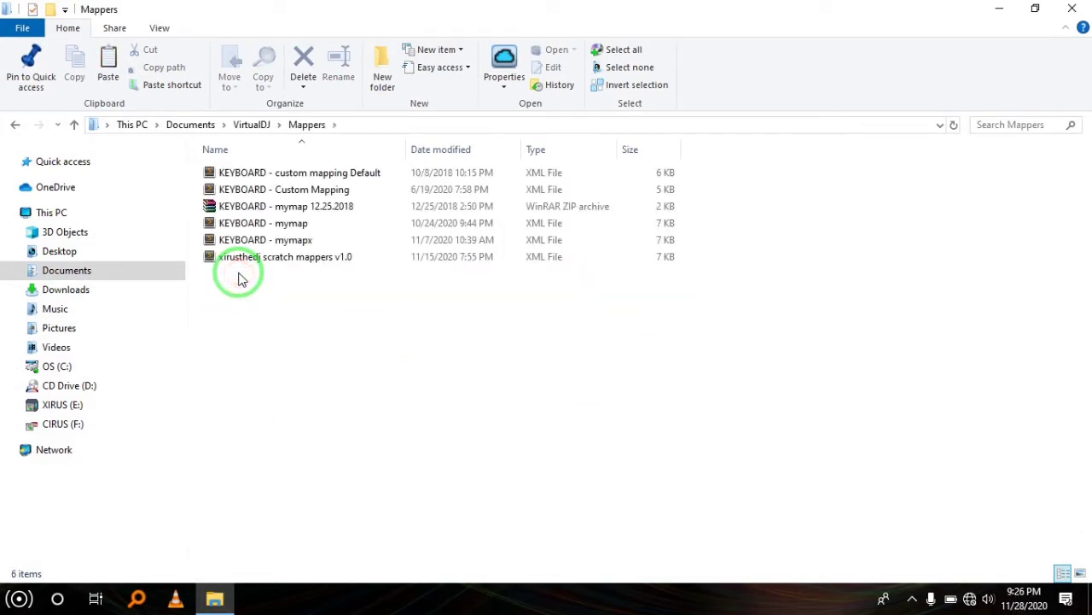
- Permanently delete 'xirusthedj scratch mappers v1.0' with Shift+Delete, then select the mymap and mymapx files
{"action": "left_click", "coordinate": [267, 260]}
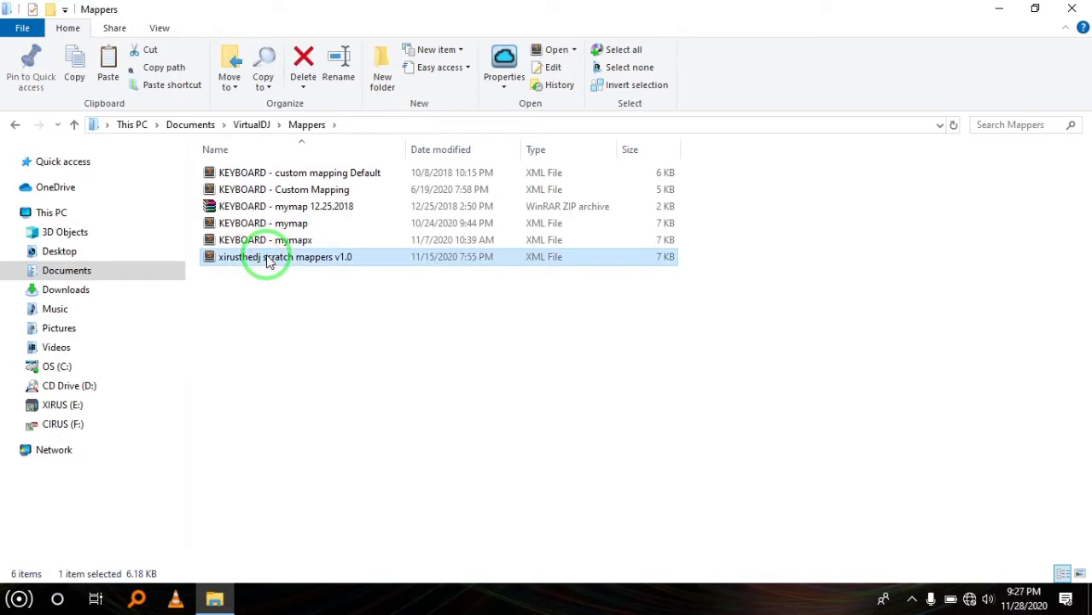
{"action": "key", "text": "shift+Delete"}
{"action": "key", "text": "Return"}
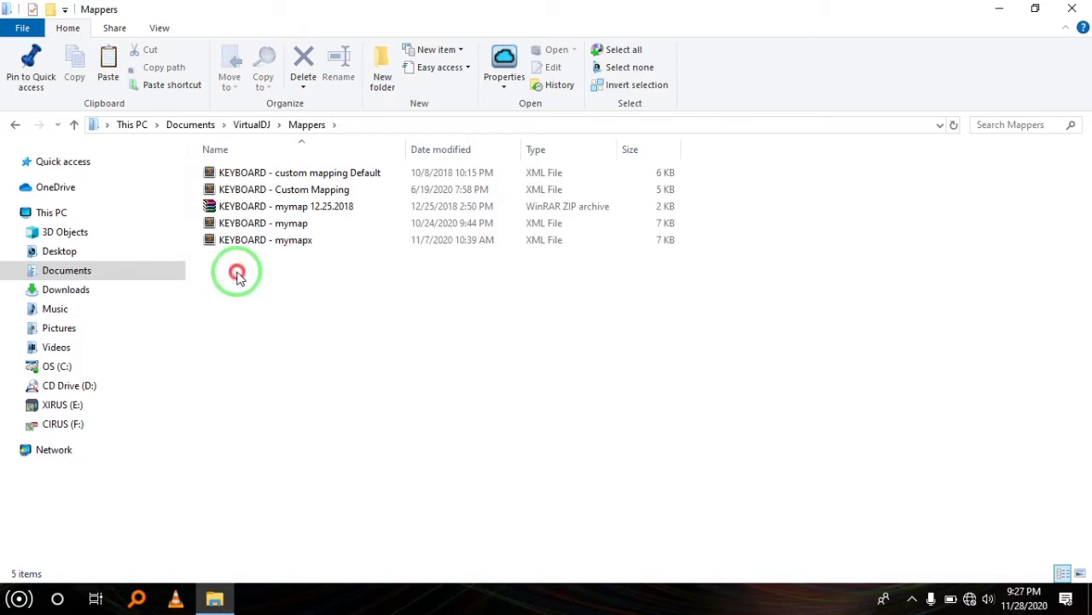
{"action": "mouse_move", "coordinate": [237, 273]}
{"action": "left_mouse_down"}
{"action": "mouse_move", "coordinate": [273, 102]}
{"action": "mouse_move", "coordinate": [260, 195]}
{"action": "mouse_move", "coordinate": [290, 283]}
{"action": "mouse_move", "coordinate": [313, 280]}
{"action": "mouse_move", "coordinate": [295, 153]}
{"action": "mouse_move", "coordinate": [270, 213]}
{"action": "mouse_move", "coordinate": [315, 230]}
{"action": "mouse_move", "coordinate": [355, 287]}
{"action": "mouse_move", "coordinate": [232, 179]}
{"action": "mouse_move", "coordinate": [308, 236]}
{"action": "mouse_move", "coordinate": [274, 175]}
{"action": "mouse_move", "coordinate": [282, 193]}
{"action": "mouse_move", "coordinate": [293, 182]}
{"action": "mouse_move", "coordinate": [240, 195]}
{"action": "mouse_move", "coordinate": [324, 209]}
{"action": "mouse_move", "coordinate": [260, 247]}
{"action": "mouse_move", "coordinate": [310, 217]}
{"action": "mouse_move", "coordinate": [256, 315]}
{"action": "mouse_move", "coordinate": [300, 181]}
{"action": "left_mouse_up"}
{"action": "left_click", "coordinate": [19, 597]}
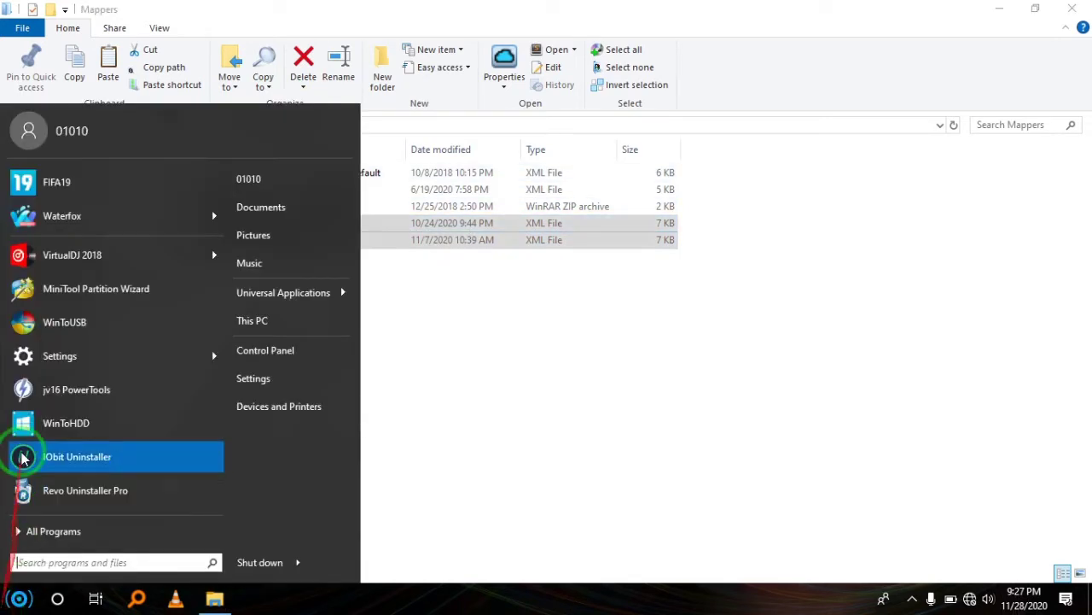
{"action": "left_click", "coordinate": [88, 249]}
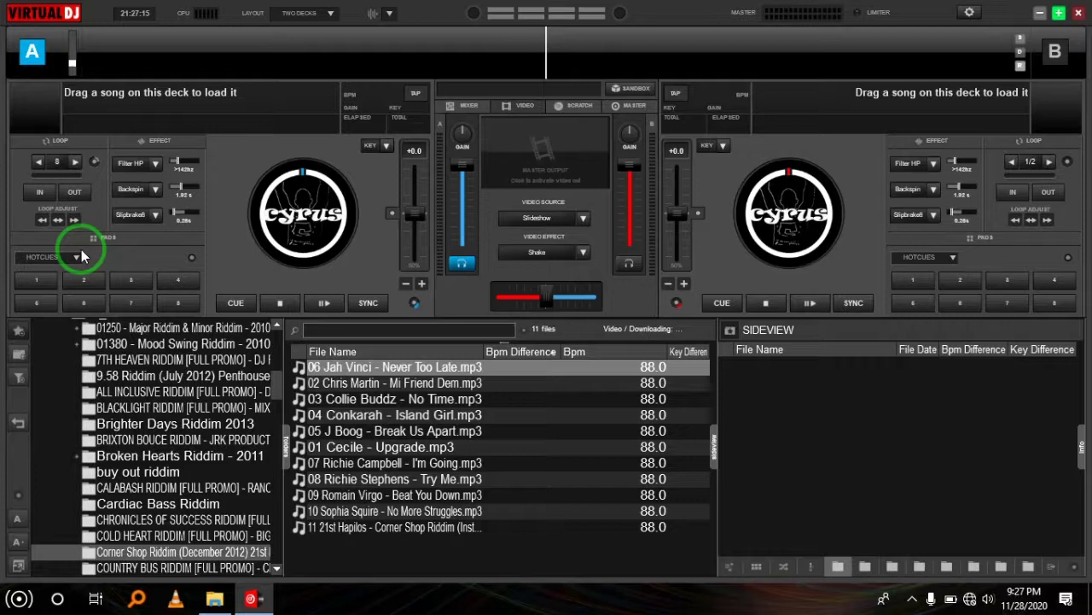
{"action": "mouse_move", "coordinate": [73, 247]}
{"action": "left_mouse_down"}
{"action": "mouse_move", "coordinate": [356, 183]}
{"action": "mouse_move", "coordinate": [821, 8]}
{"action": "left_mouse_up"}
{"action": "left_click", "coordinate": [970, 12]}
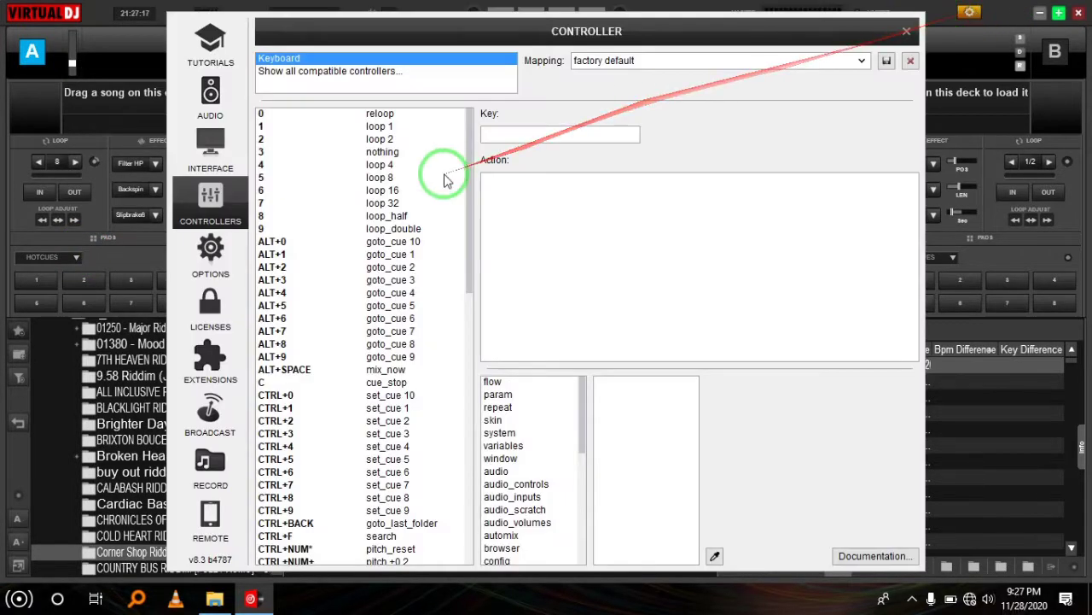
{"action": "left_click", "coordinate": [862, 60]}
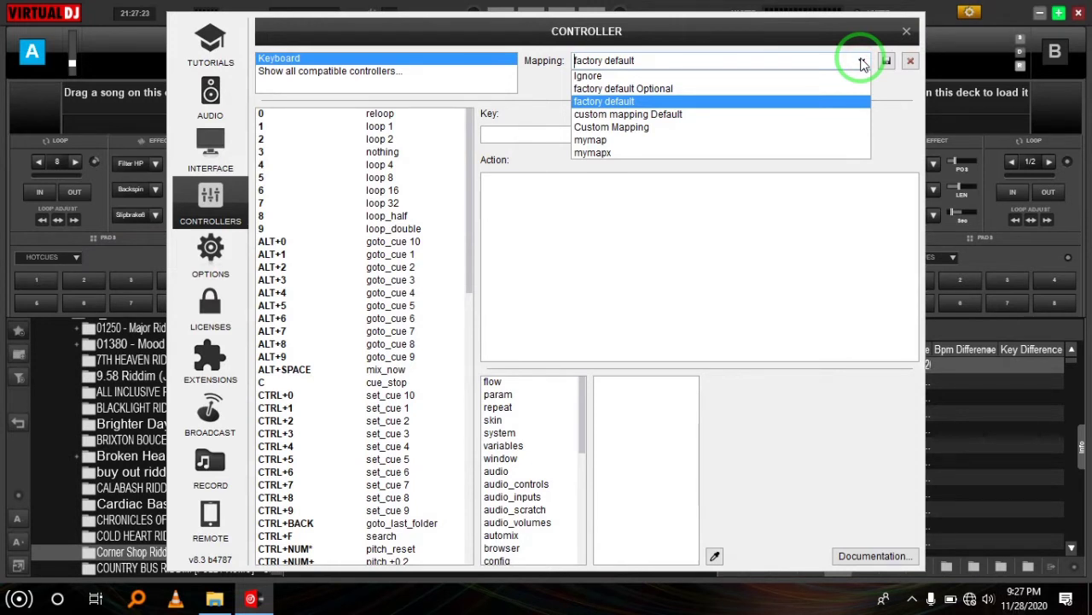
{"action": "left_click_drag", "start_coordinate": [862, 61], "coordinate": [741, 108]}
{"action": "left_click_drag", "start_coordinate": [615, 155], "coordinate": [687, 92]}
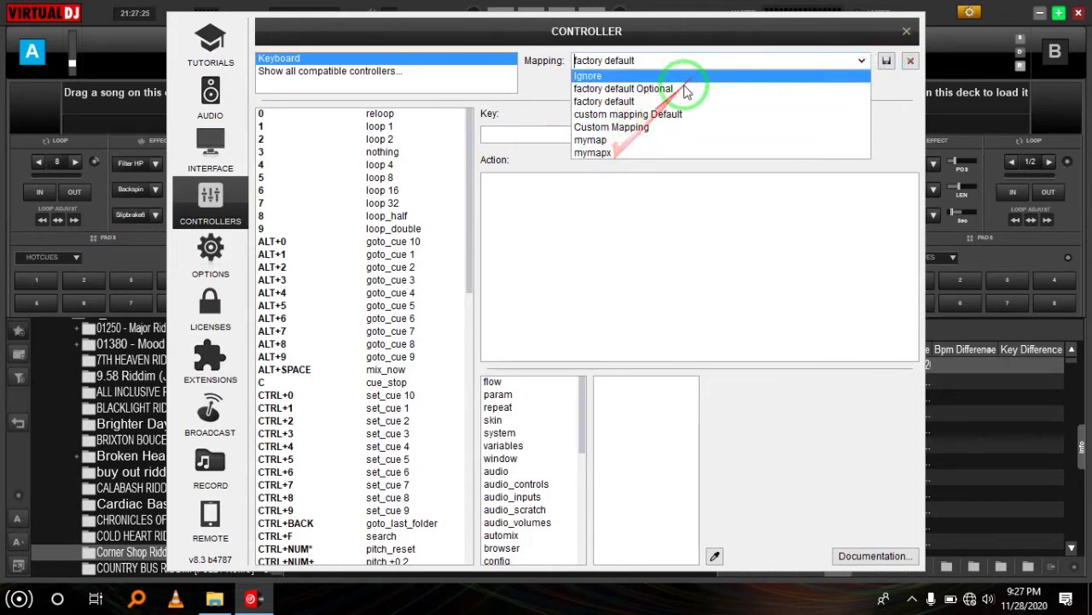
{"action": "left_click", "coordinate": [907, 32]}
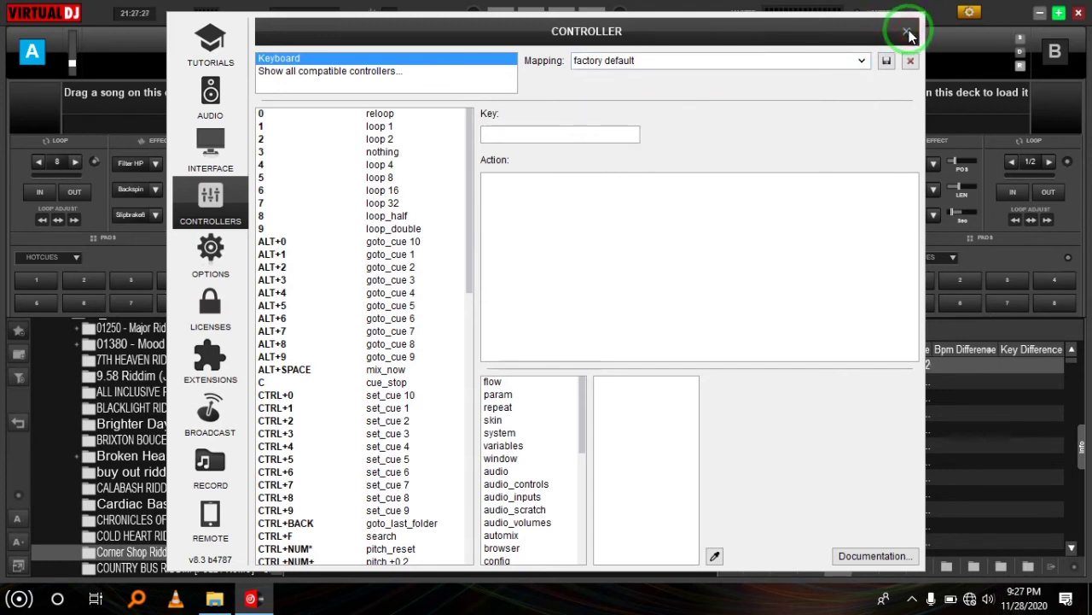
{"action": "left_click", "coordinate": [908, 31]}
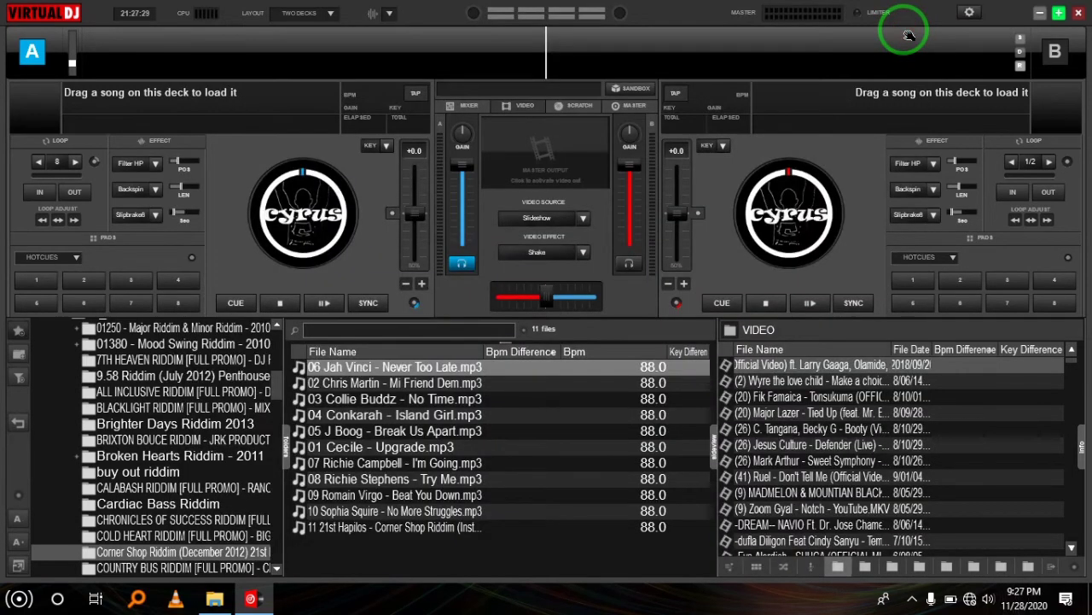
{"action": "left_click", "coordinate": [1077, 14]}
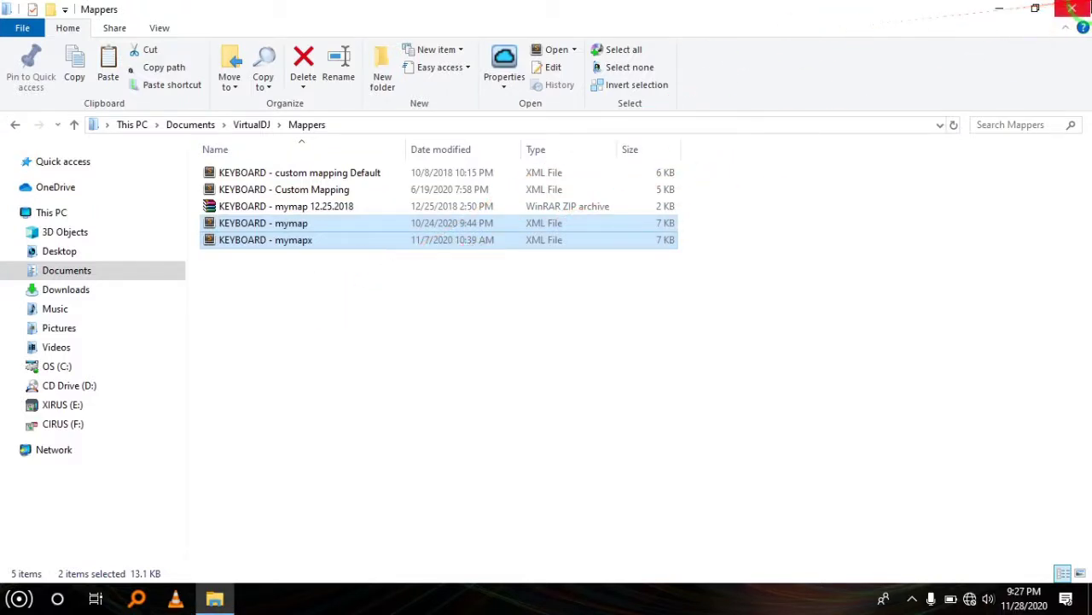
- Close File Explorer and reopen it at Documents\VirtualDJ\Mappers
{"action": "left_click", "coordinate": [1071, 9]}
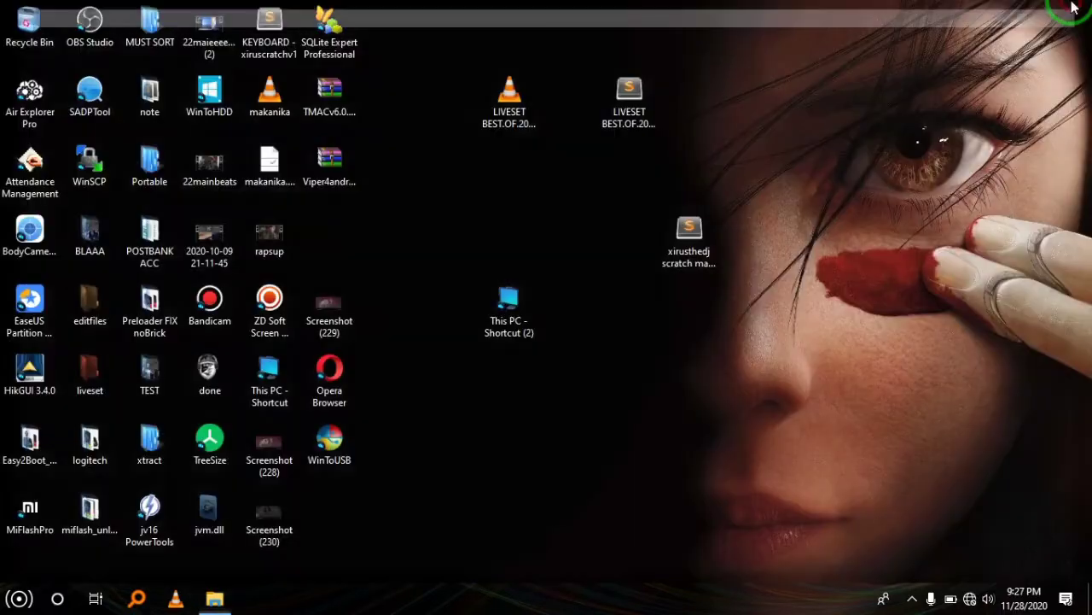
{"action": "double_click", "coordinate": [509, 306]}
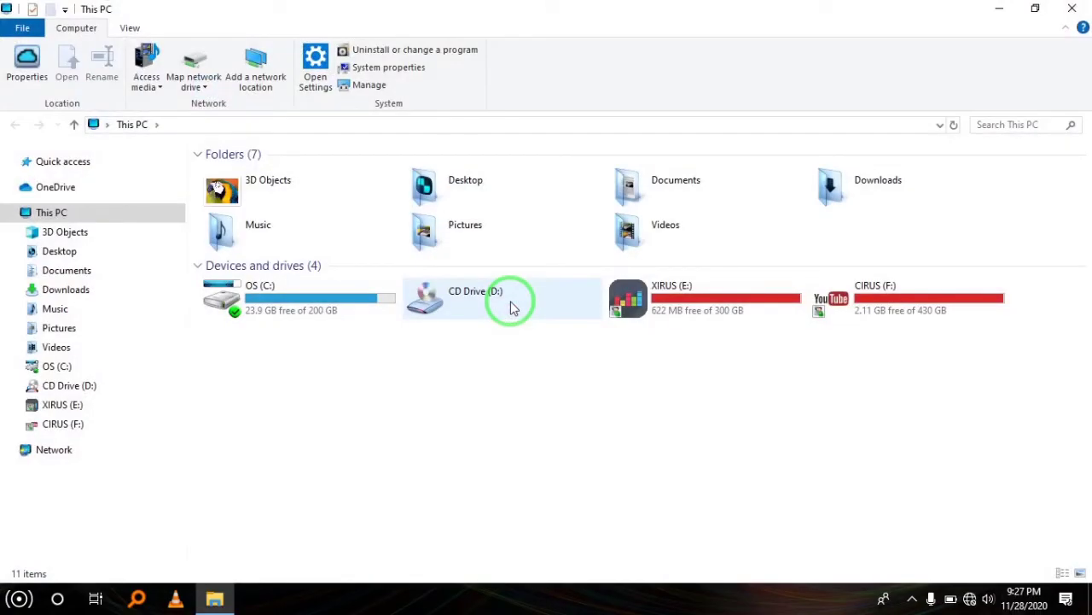
{"action": "left_click", "coordinate": [82, 278]}
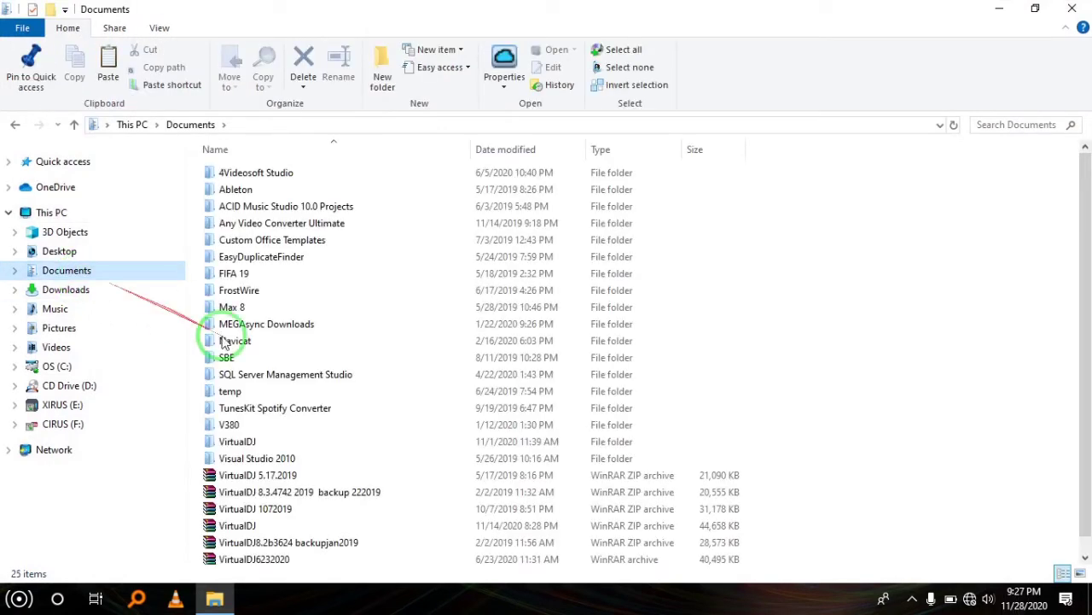
{"action": "left_click", "coordinate": [239, 443]}
{"action": "double_click", "coordinate": [238, 443]}
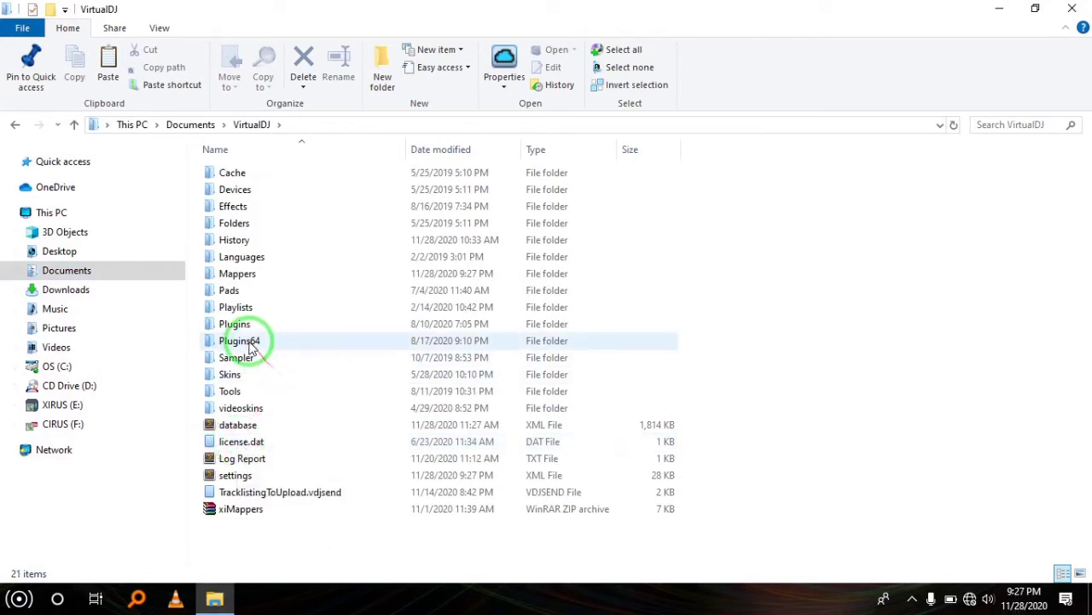
{"action": "double_click", "coordinate": [239, 274]}
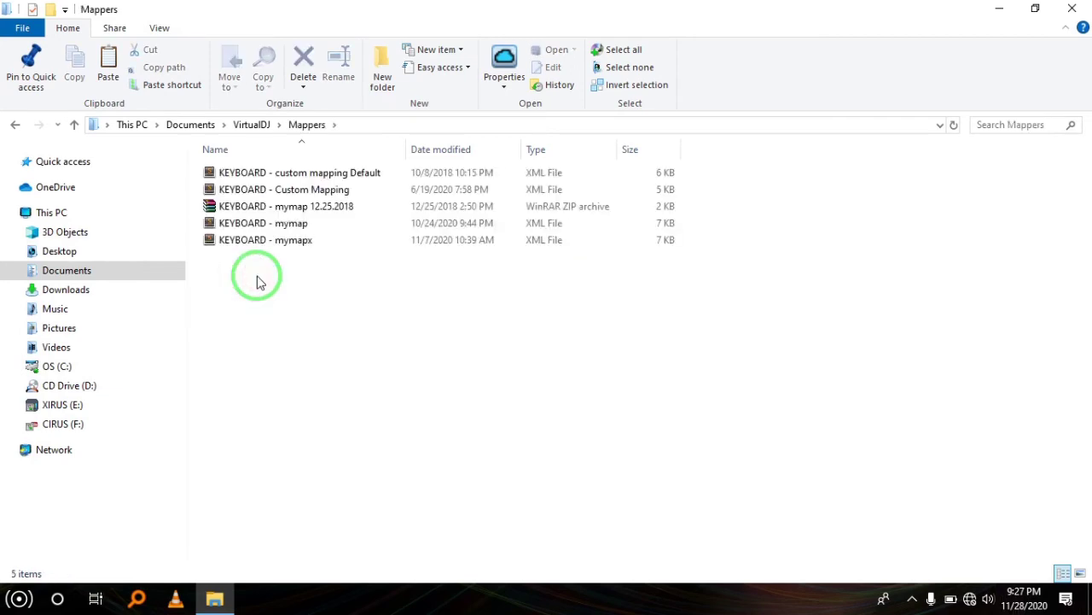
- Shrink the Mappers window beside the desktop mapper file and copy 'xirusthedj scratch mappers v1.0'
{"action": "left_click_drag", "start_coordinate": [622, 12], "coordinate": [453, 146]}
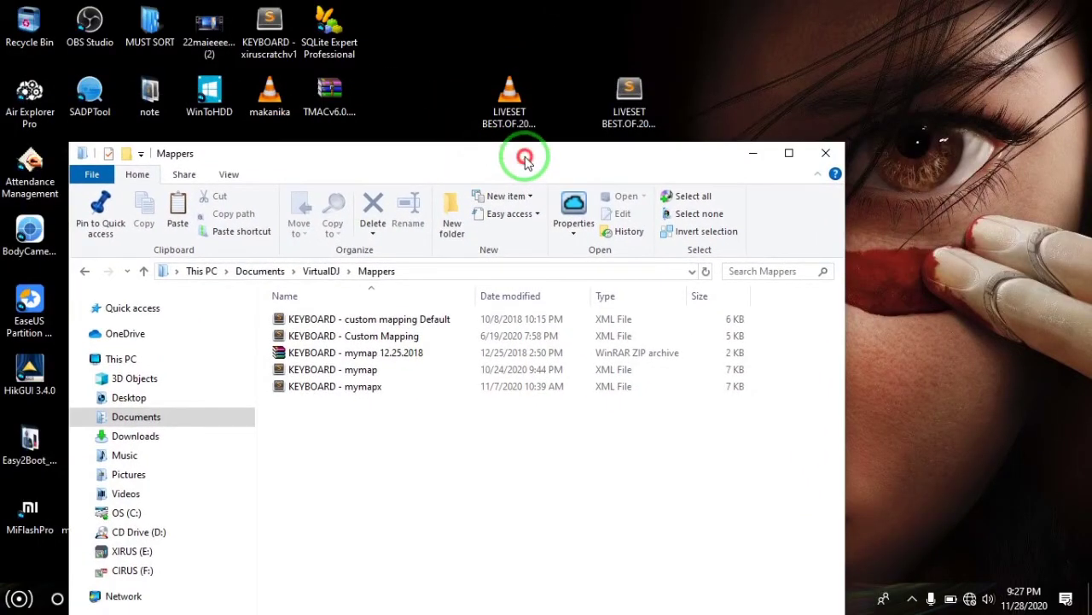
{"action": "left_click_drag", "start_coordinate": [532, 158], "coordinate": [361, 68]}
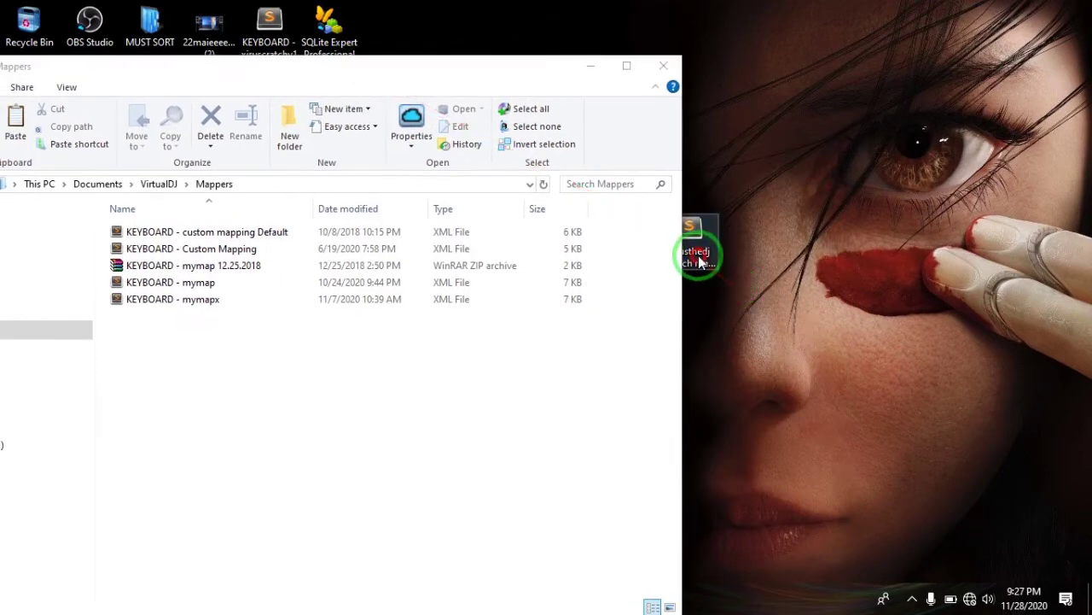
{"action": "left_click_drag", "start_coordinate": [698, 255], "coordinate": [906, 224]}
{"action": "left_click", "coordinate": [860, 249]}
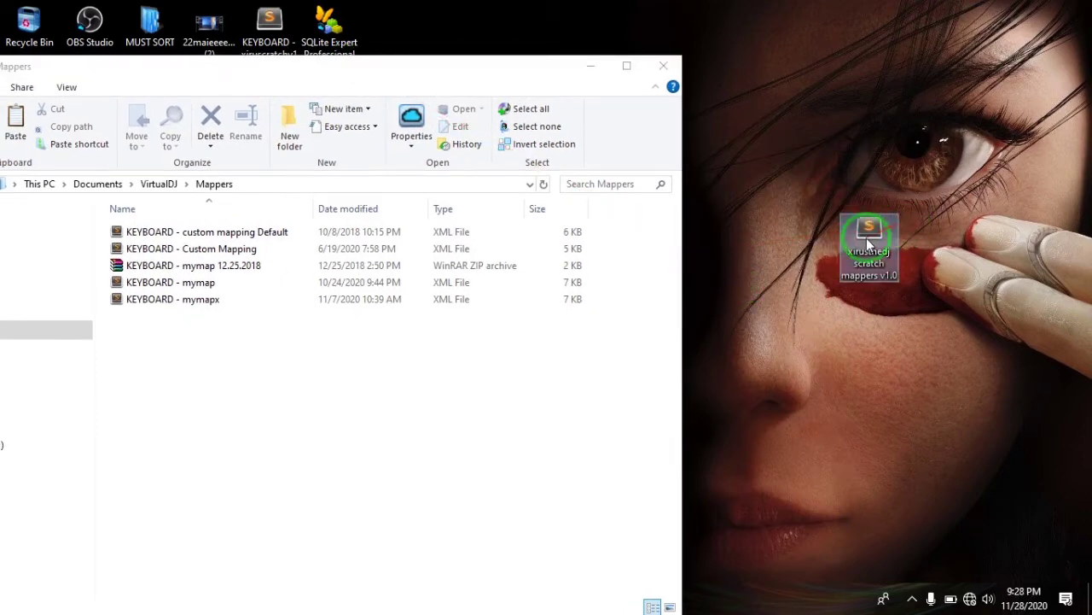
{"action": "right_click", "coordinate": [860, 248]}
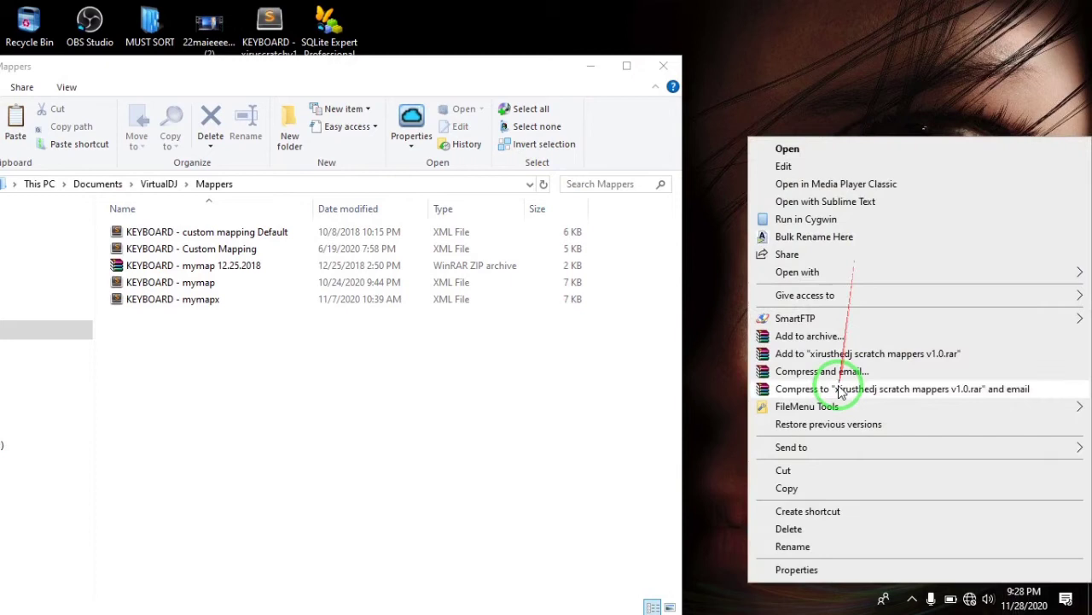
{"action": "left_click", "coordinate": [786, 487]}
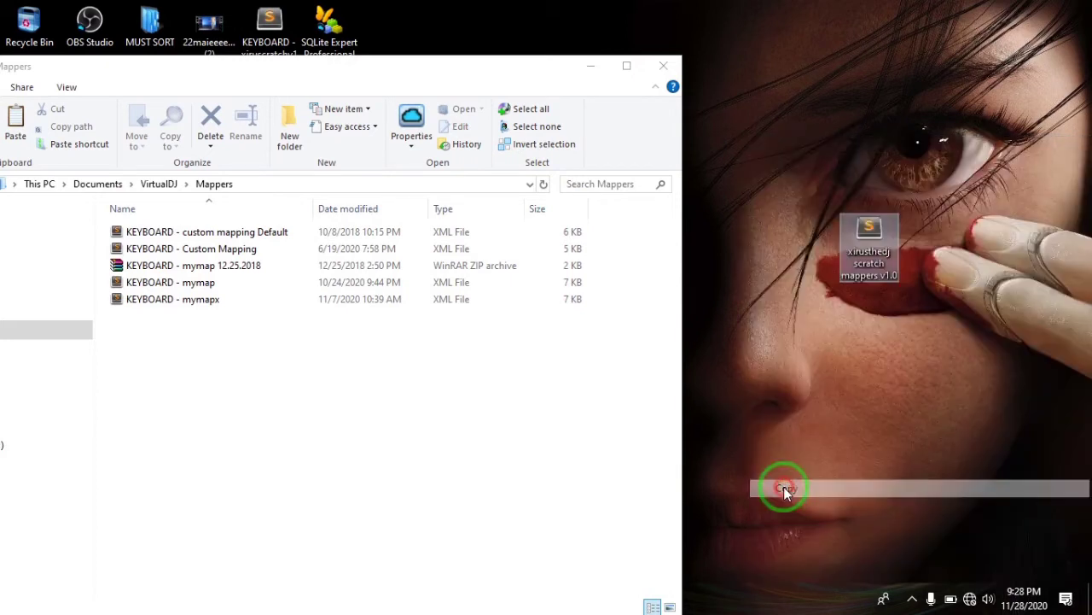
- Refresh the Mappers folder and paste the mapper file into it
{"action": "left_click", "coordinate": [274, 409]}
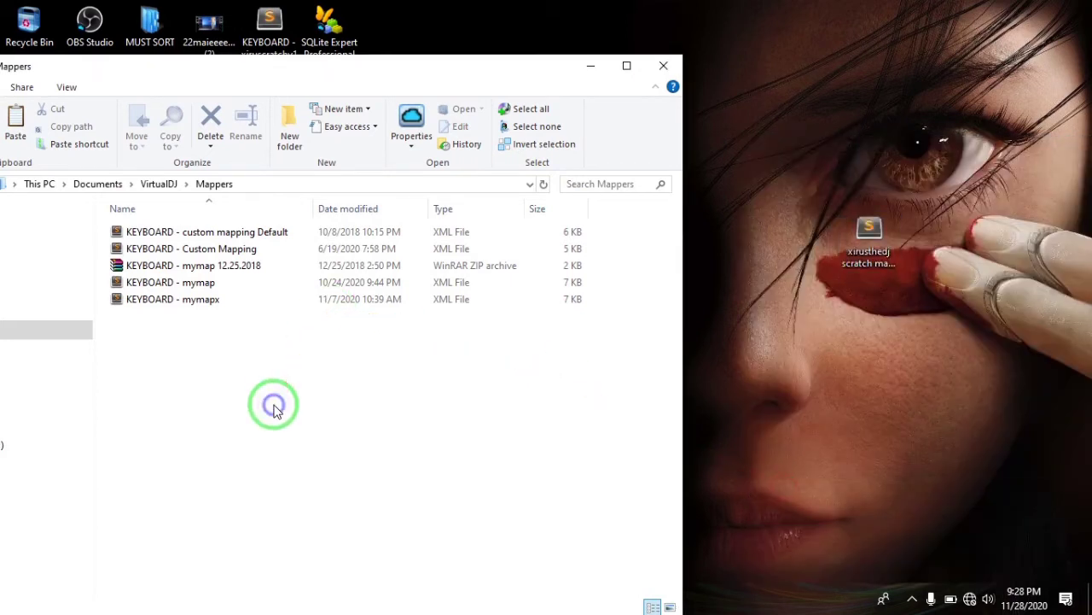
{"action": "right_click", "coordinate": [274, 408]}
{"action": "left_click", "coordinate": [317, 188]}
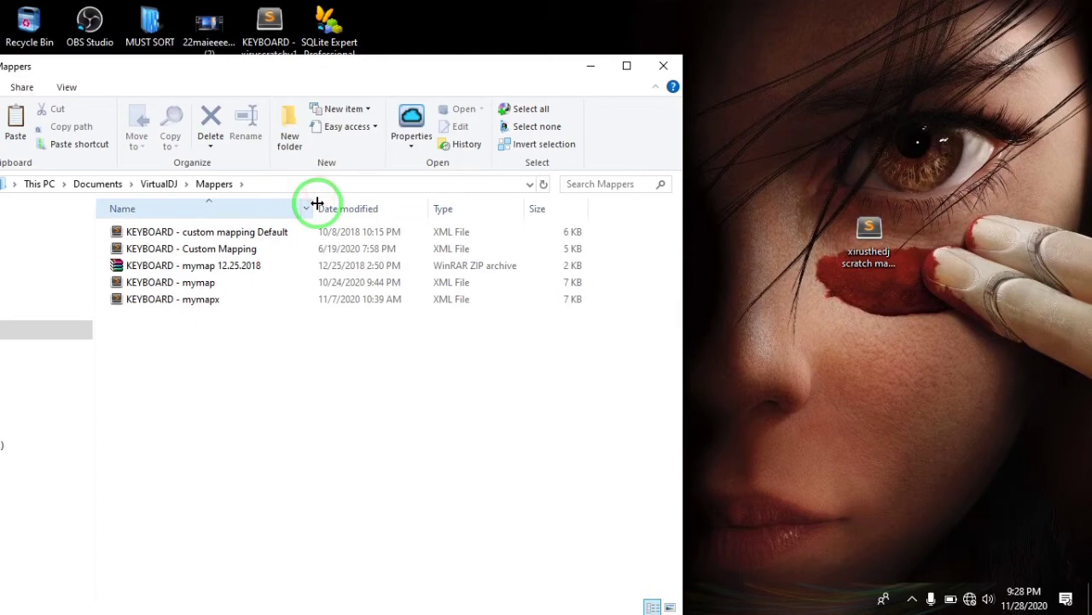
{"action": "right_click", "coordinate": [234, 366]}
{"action": "left_click", "coordinate": [273, 193]}
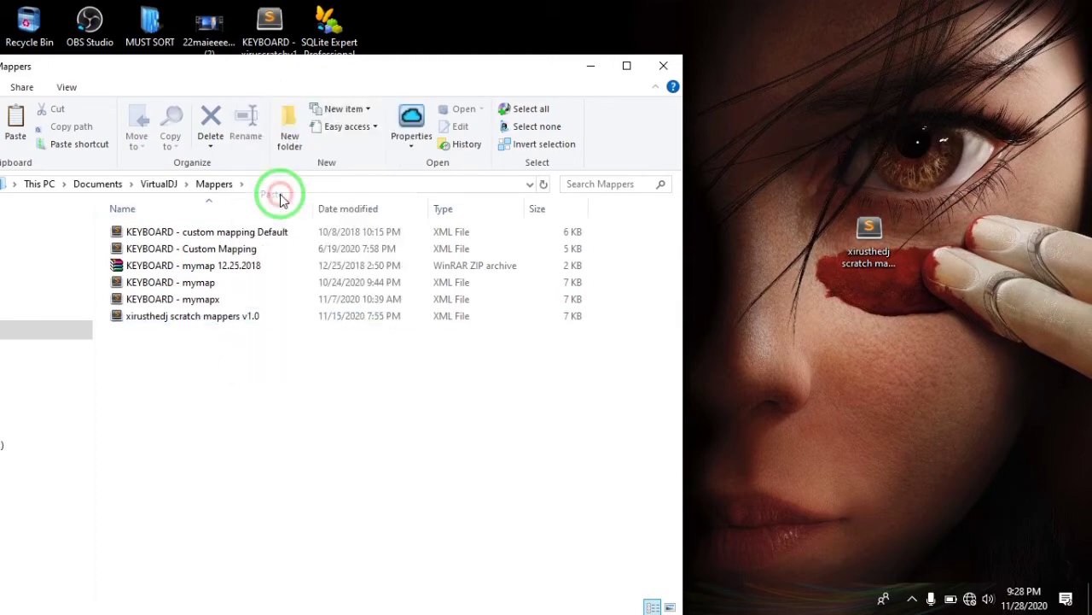
- Minimize the Mappers window and launch VirtualDJ from the Start menu
{"action": "left_click", "coordinate": [591, 66]}
{"action": "left_click", "coordinate": [19, 597]}
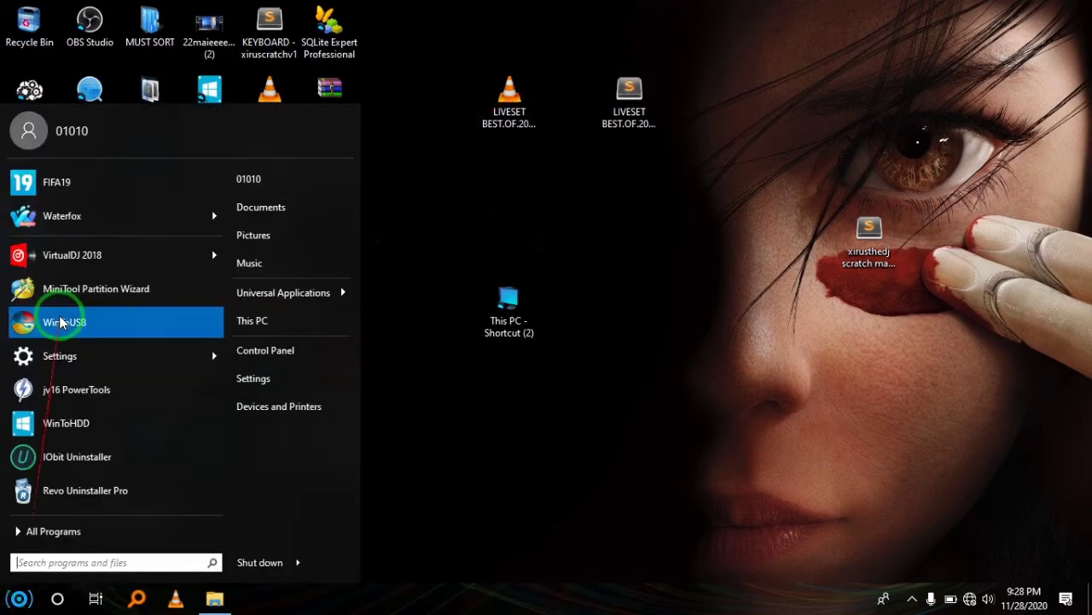
{"action": "left_click", "coordinate": [70, 265]}
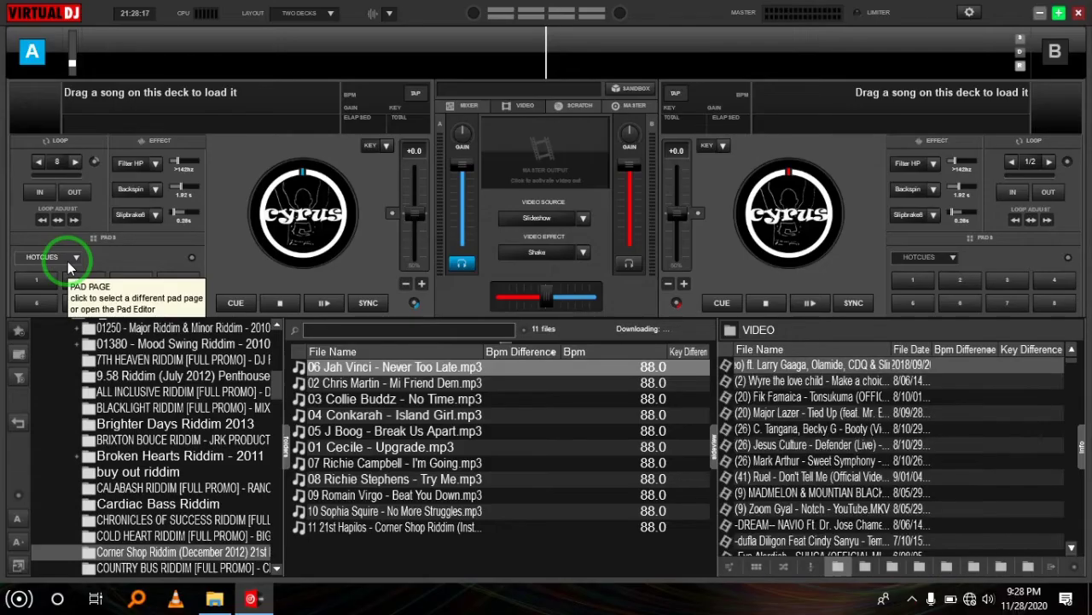
- Set the keyboard mapping to 'xirusthedj scratch mappers v1.0' in Controller settings
{"action": "left_click", "coordinate": [967, 13]}
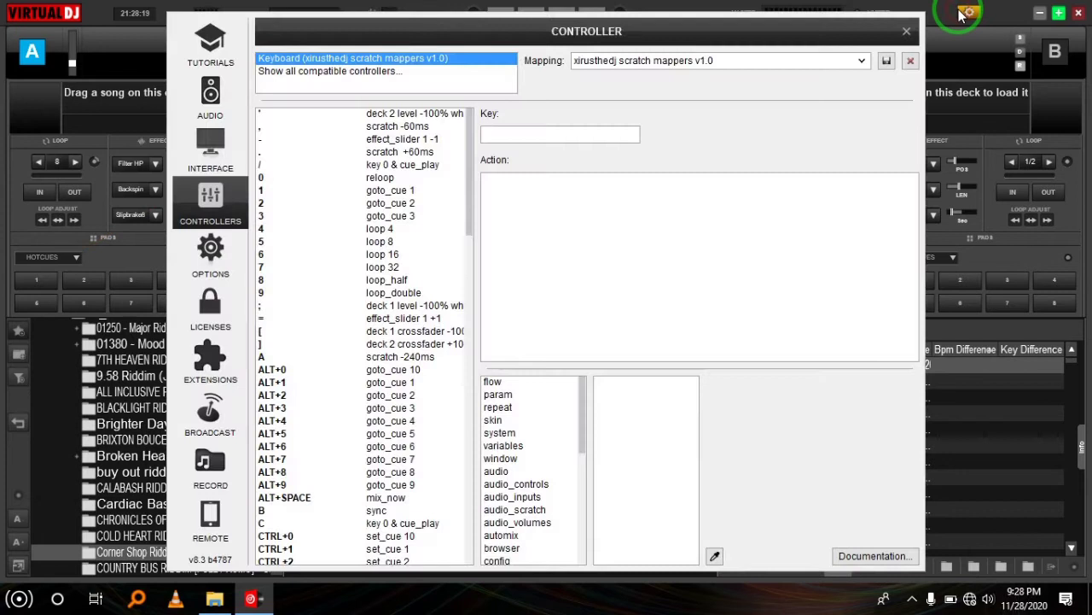
{"action": "left_click", "coordinate": [863, 61]}
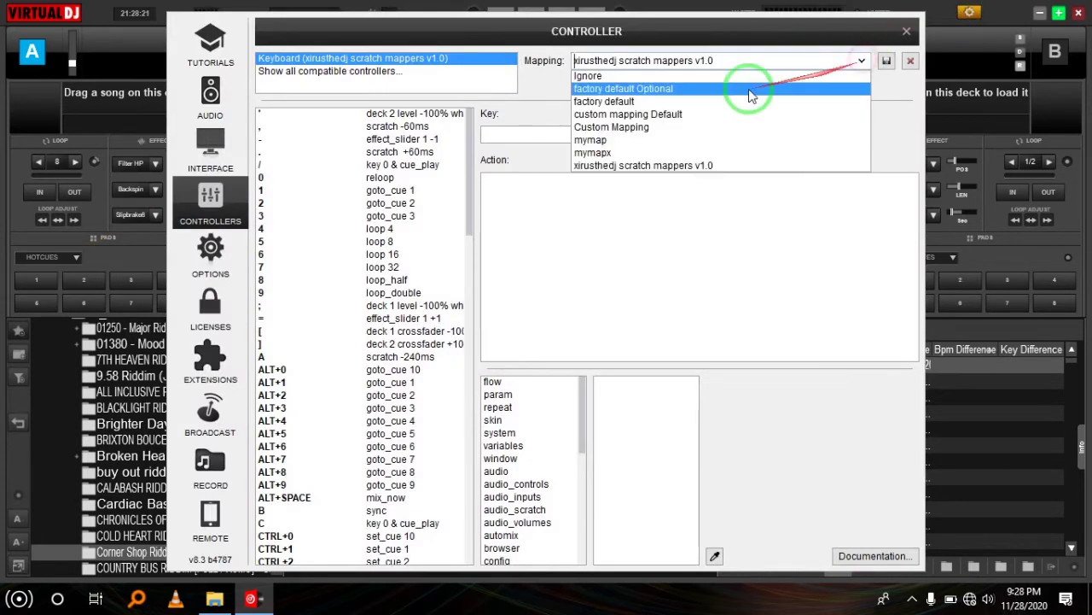
{"action": "left_click", "coordinate": [607, 167]}
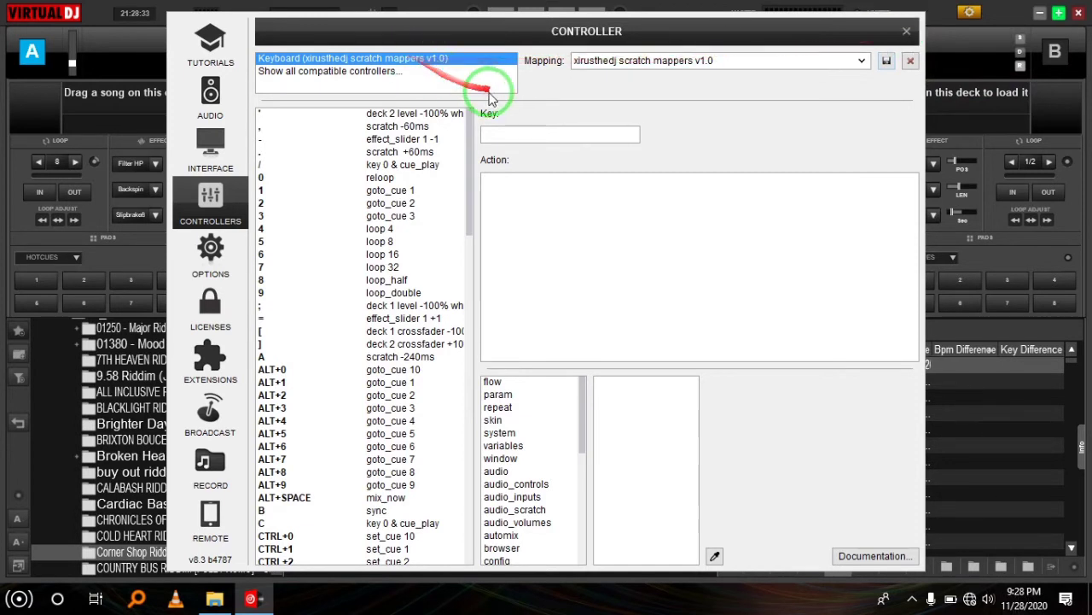
- Check the actions assigned to A, S and period, then close the controller settings
{"action": "left_click", "coordinate": [505, 132]}
{"action": "key", "text": "a"}
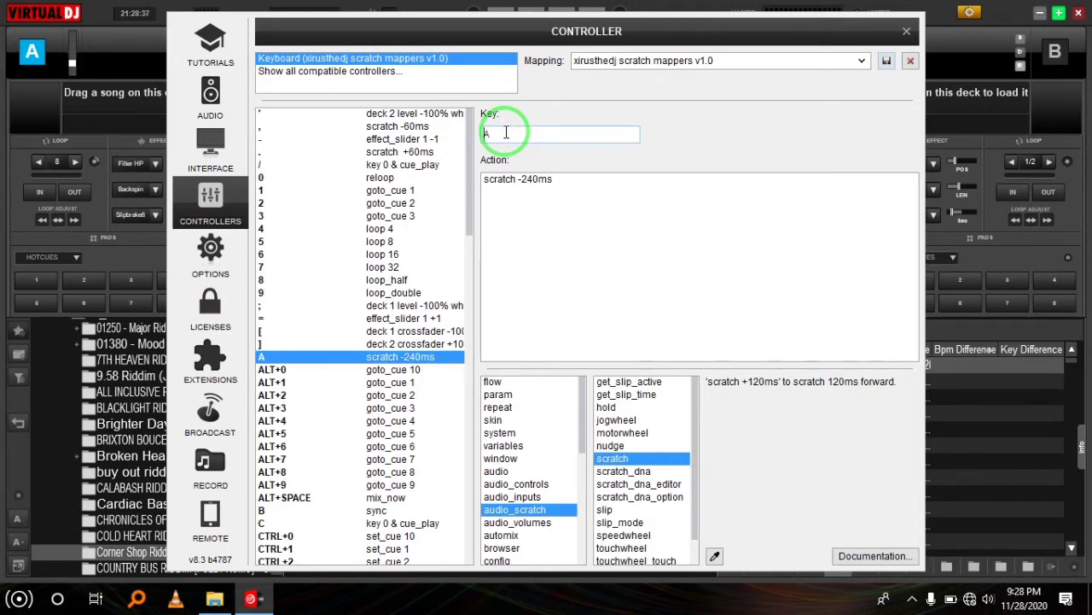
{"action": "key", "text": "s"}
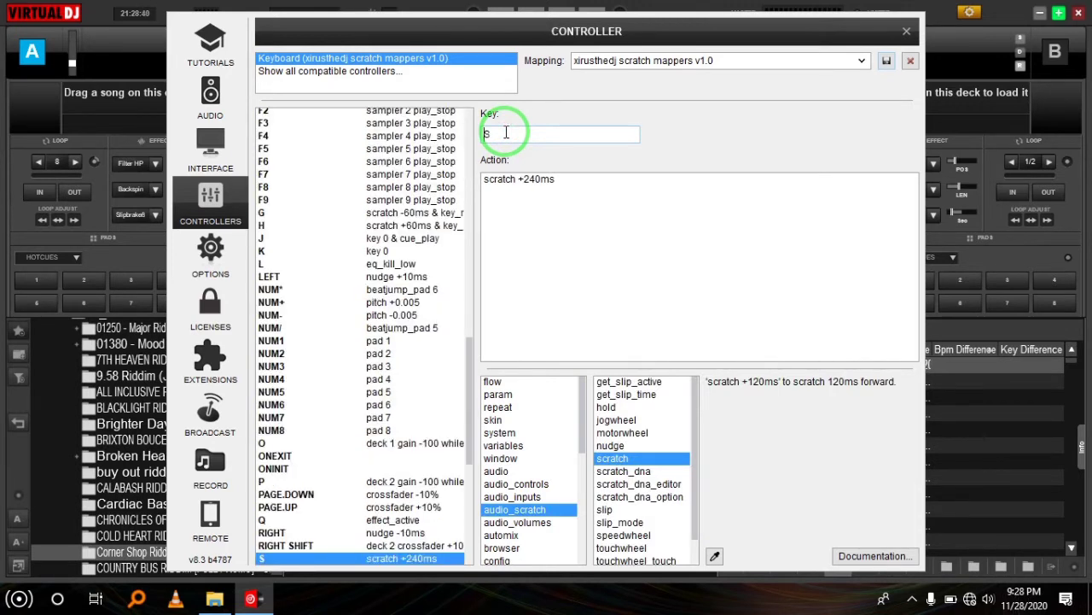
{"action": "key", "text": "period"}
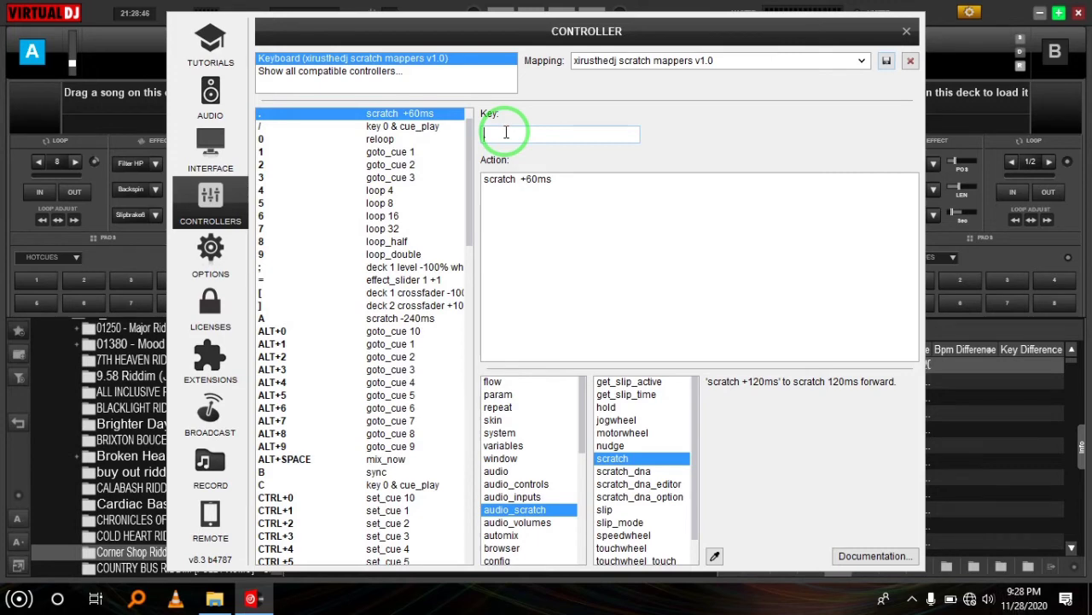
{"action": "left_click", "coordinate": [907, 31]}
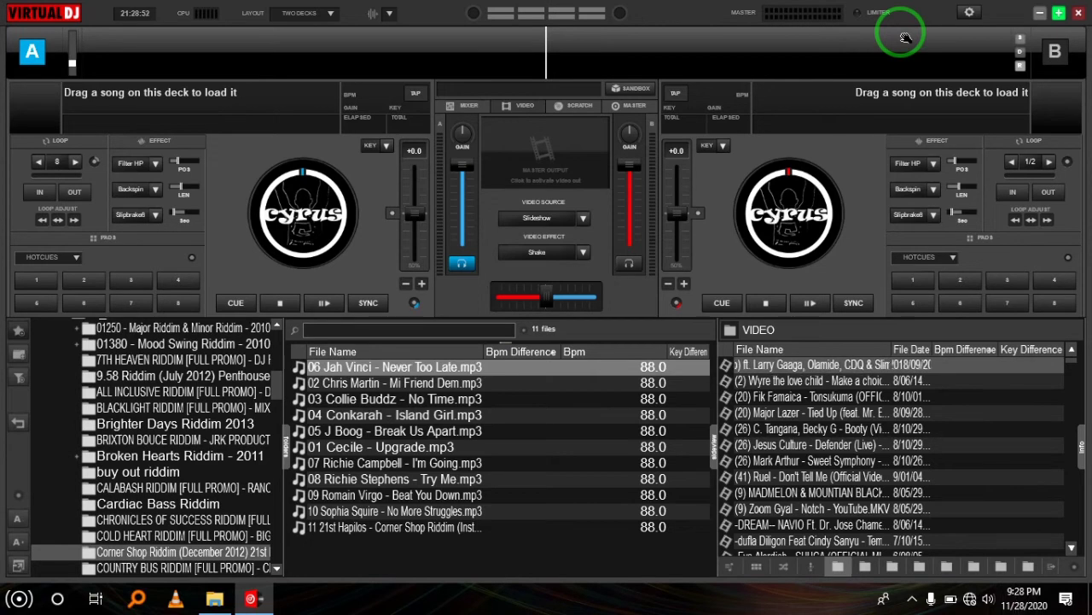
- Load '05 J Boog - Break Us Apart.mp3' onto deck A, play it briefly, then pause
{"action": "left_click", "coordinate": [376, 431]}
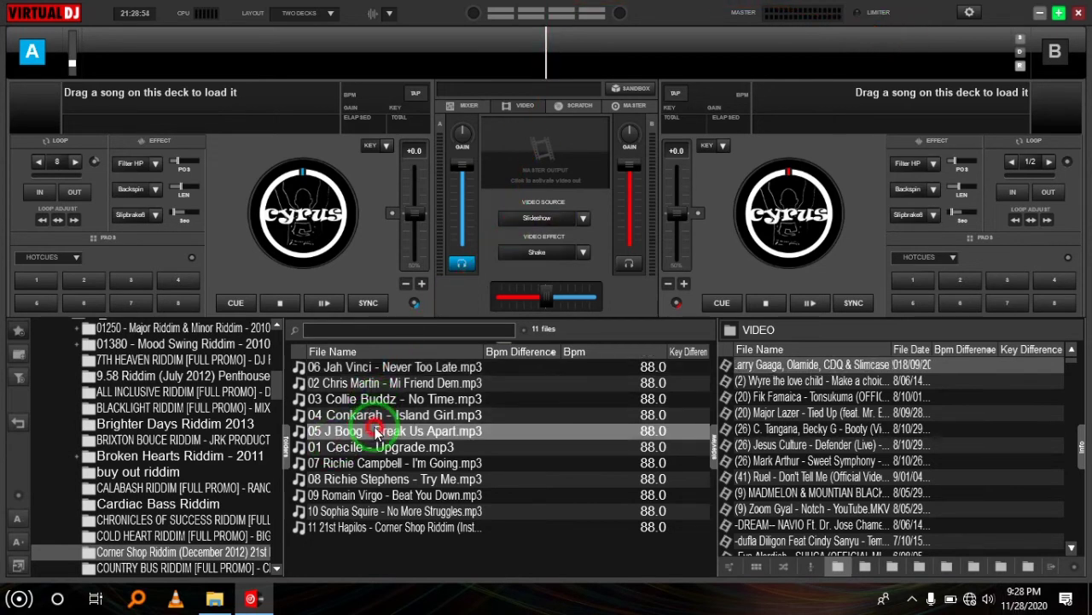
{"action": "left_click", "coordinate": [375, 431]}
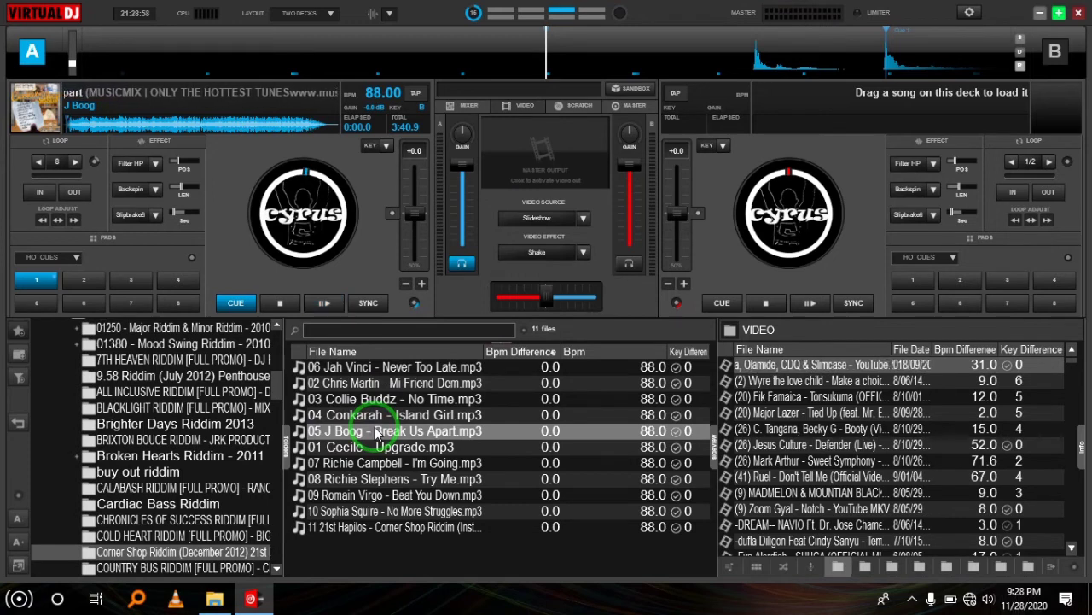
{"action": "key", "text": "space"}
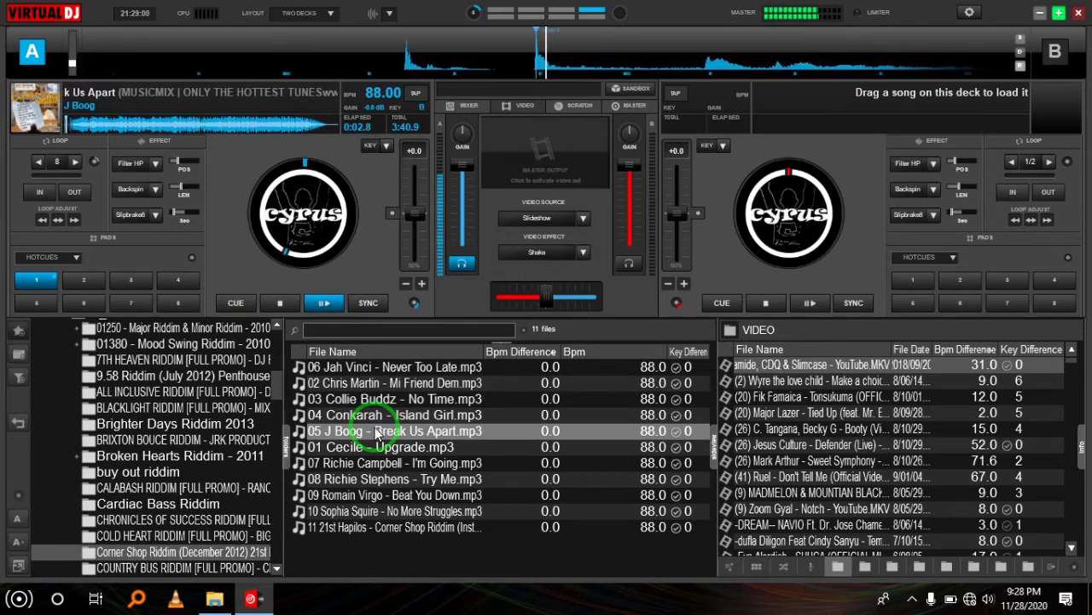
{"action": "key", "text": "space"}
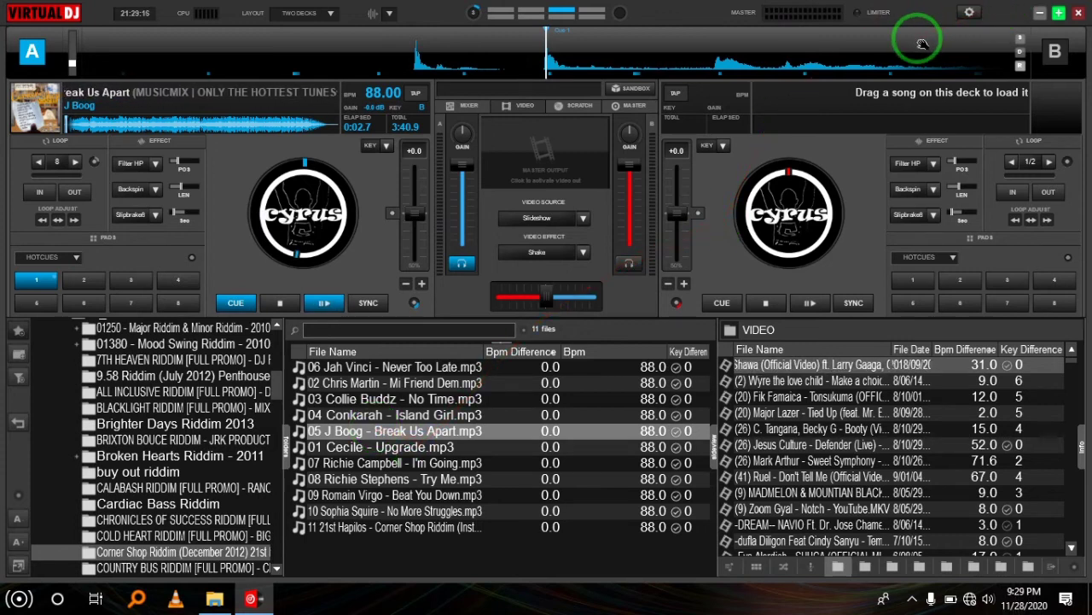
{"action": "left_click", "coordinate": [970, 12]}
{"action": "left_click_drag", "start_coordinate": [465, 200], "coordinate": [480, 549]}
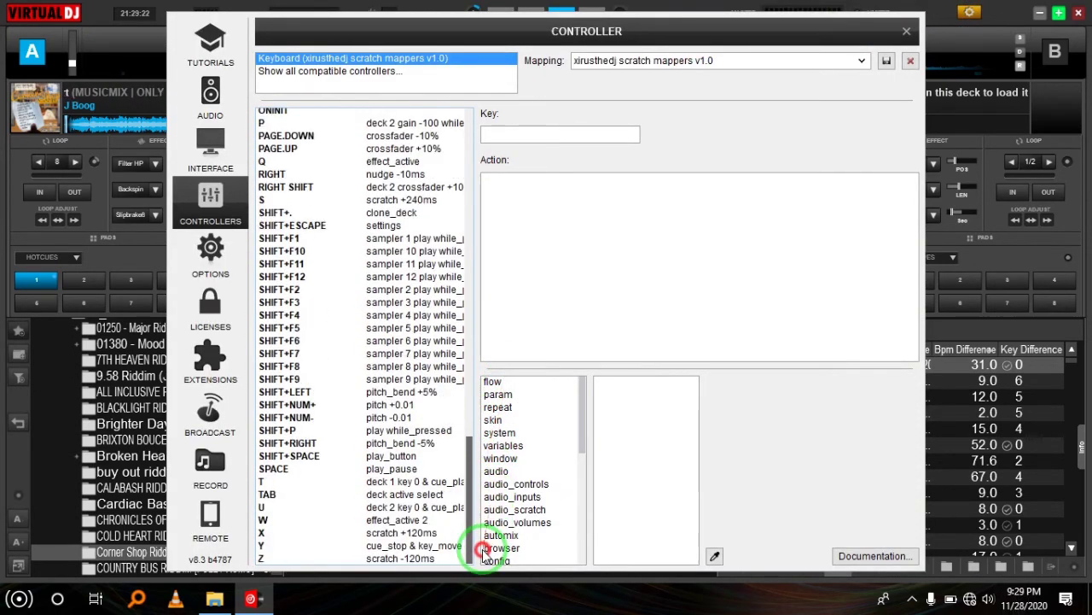
{"action": "left_click", "coordinate": [412, 533]}
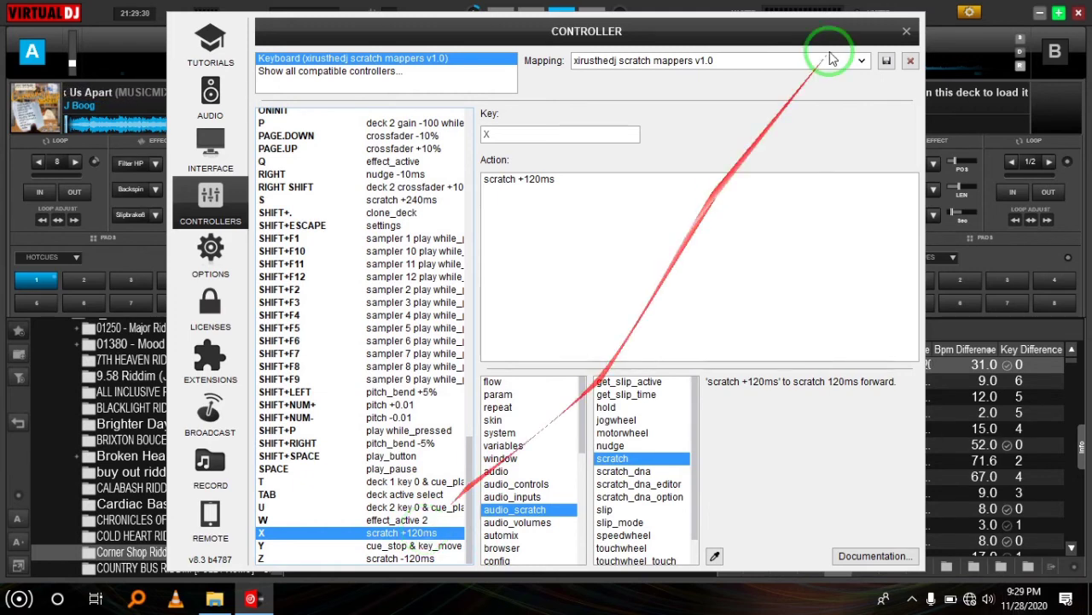
{"action": "left_click", "coordinate": [906, 30]}
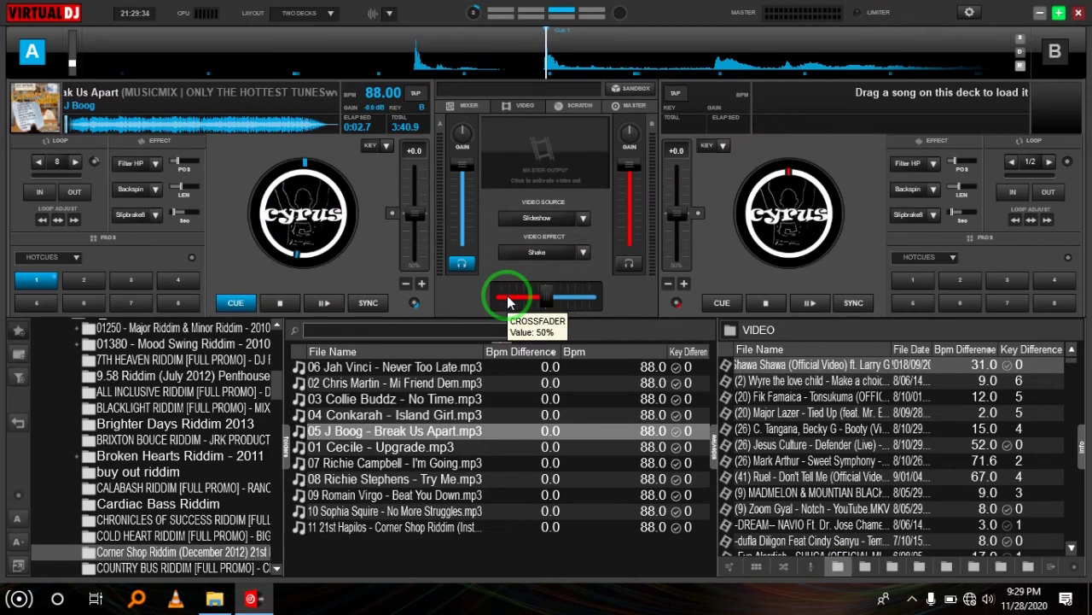
- Slide the crossfader toward deck A, then close VirtualDJ
{"action": "left_click_drag", "start_coordinate": [508, 302], "coordinate": [545, 297]}
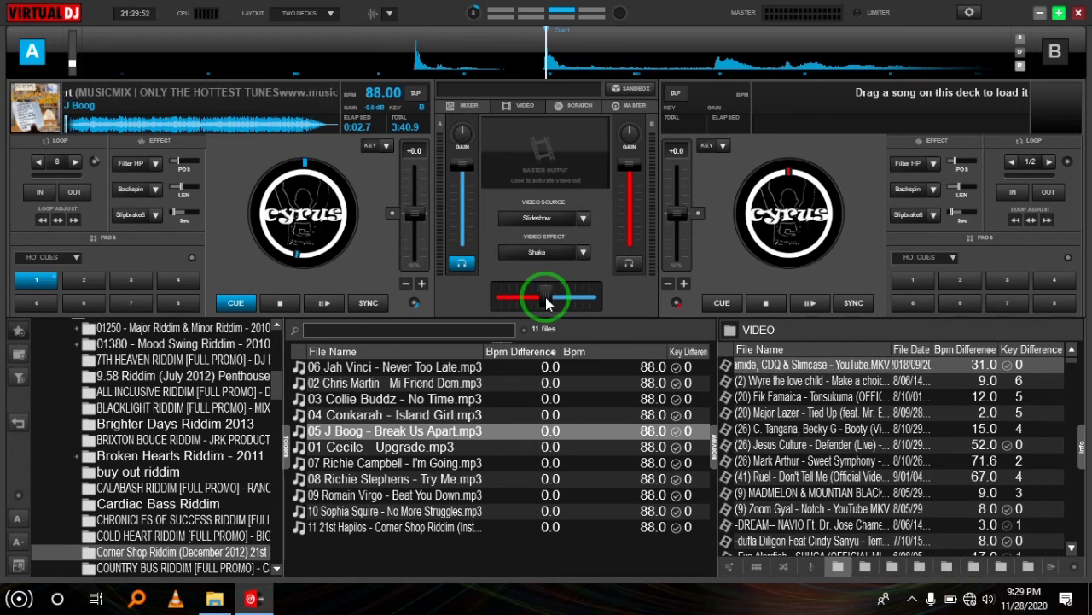
{"action": "left_click", "coordinate": [1075, 14]}
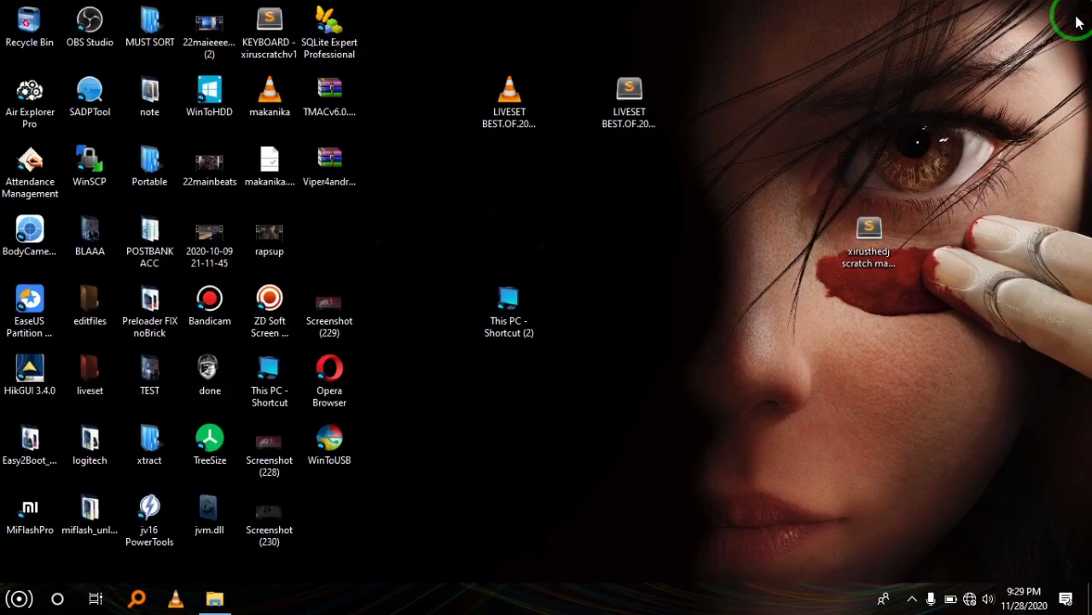